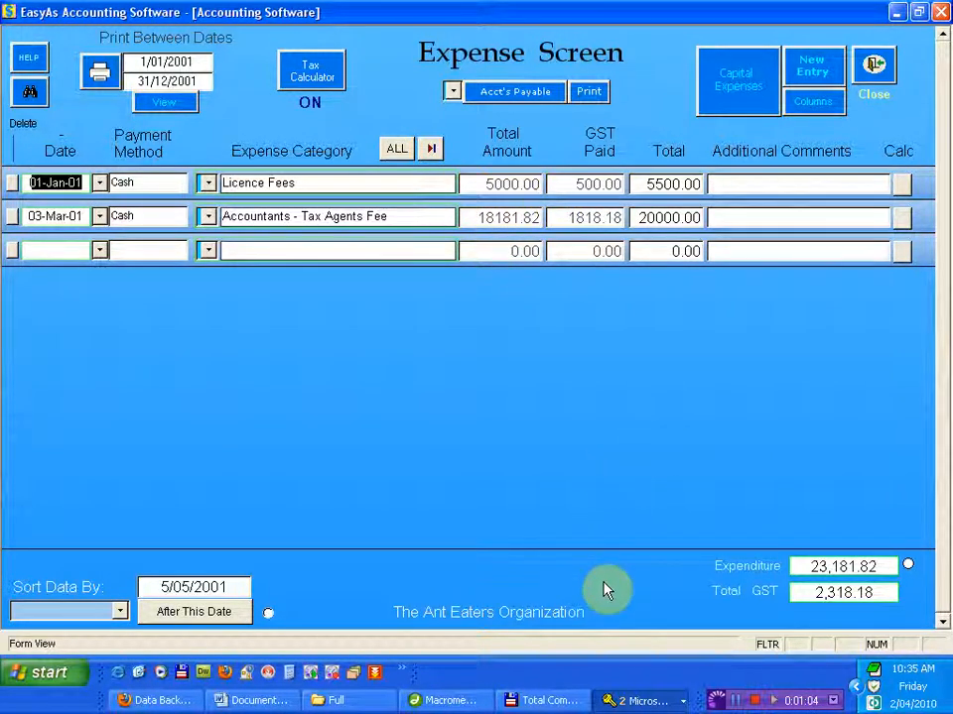
- Switch back and forth between the two open EasyAs windows to compare the old and new Expense Screen designs
{"action": "left_click", "coordinate": [650, 702]}
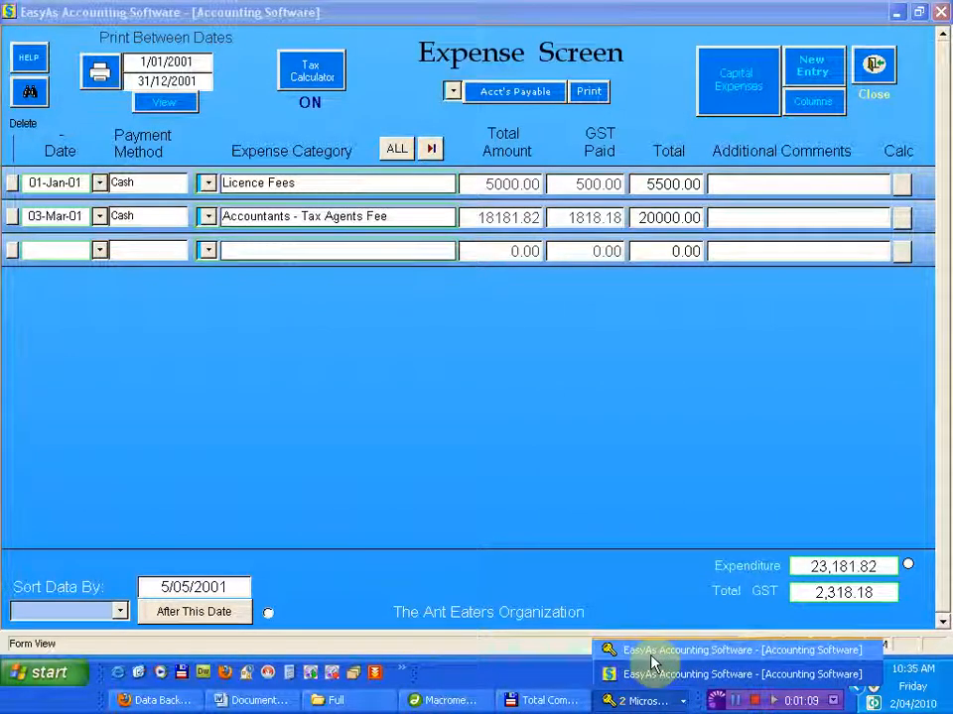
{"action": "left_click", "coordinate": [649, 652]}
{"action": "left_click", "coordinate": [640, 702]}
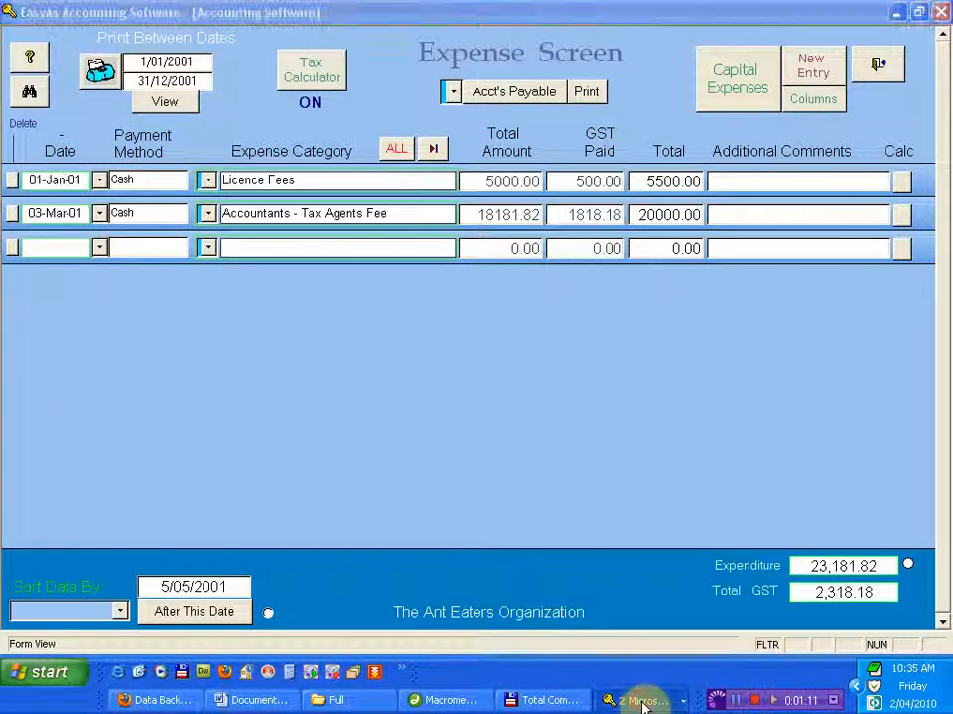
{"action": "left_click", "coordinate": [649, 674]}
{"action": "left_click", "coordinate": [631, 699]}
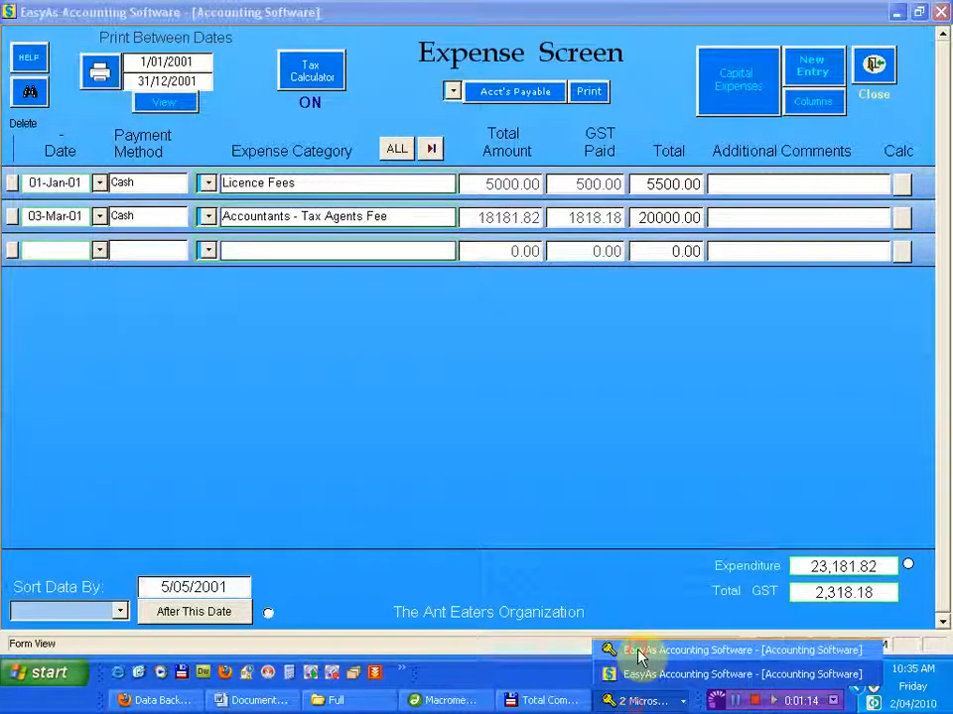
{"action": "left_click", "coordinate": [623, 650]}
{"action": "left_click", "coordinate": [638, 702]}
{"action": "left_click", "coordinate": [647, 672]}
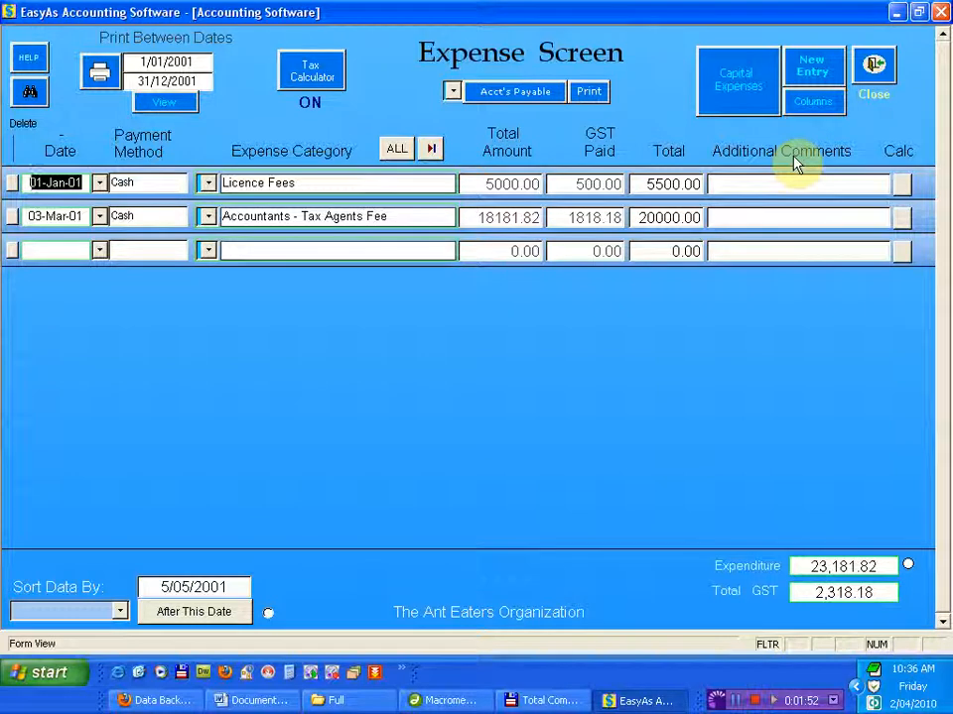
- Turn on the three additional expense columns FROM:, RECEIPT NUMBER: and AUDIT DATE, and close the column settings
{"action": "left_click", "coordinate": [806, 101]}
{"action": "left_click", "coordinate": [429, 281]}
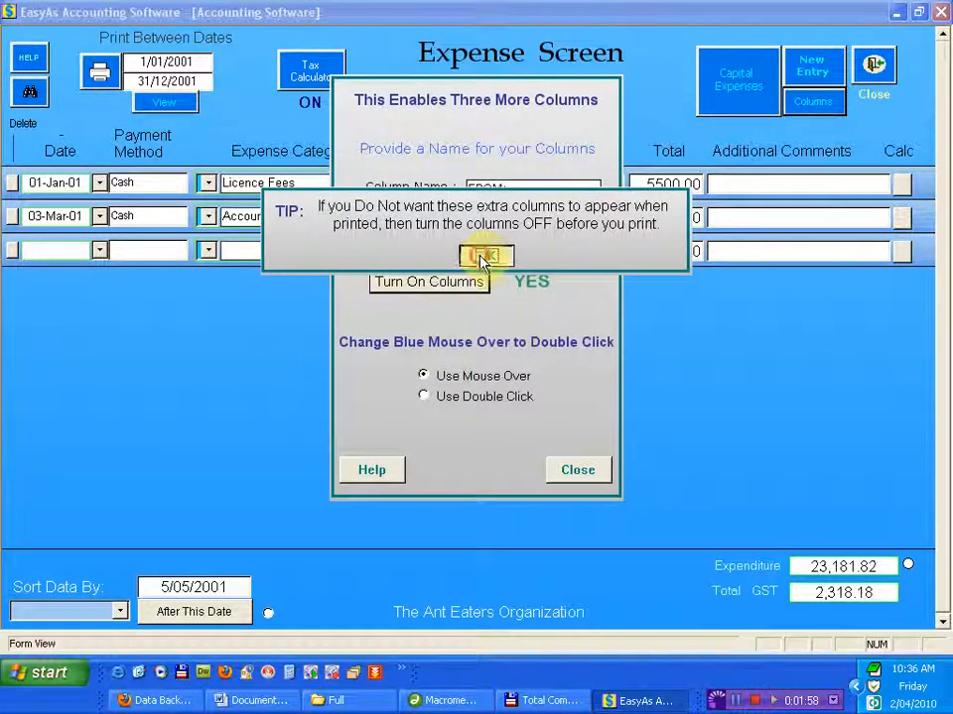
{"action": "left_click", "coordinate": [485, 255]}
{"action": "left_click", "coordinate": [575, 470]}
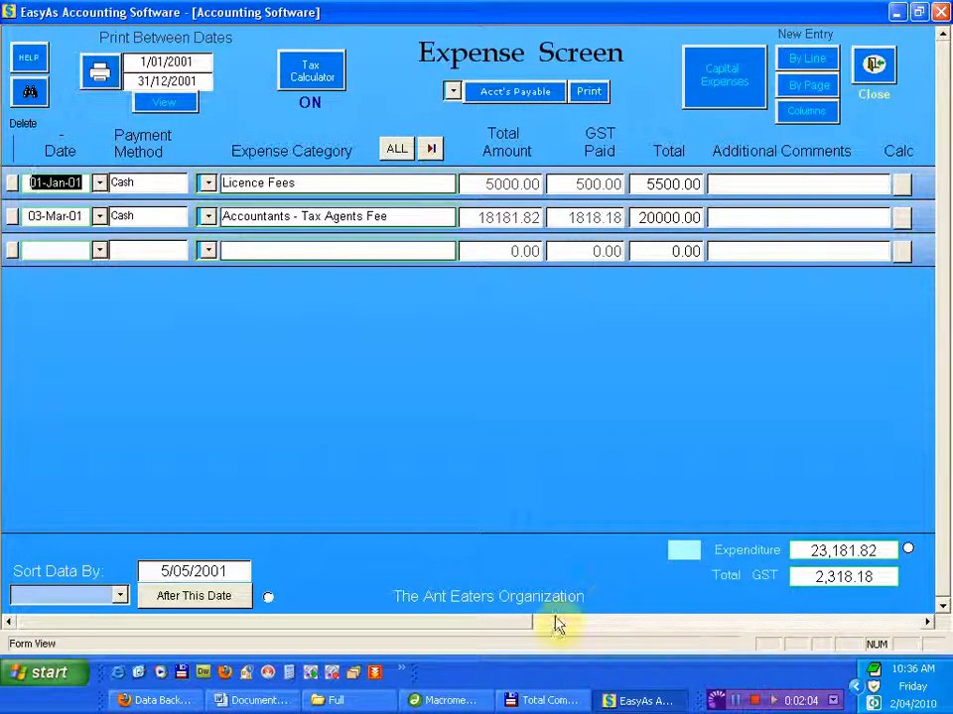
- View the expense transactions page by page from the light blue box beside Expenditure, browsing between records, and close the view
{"action": "left_click_drag", "start_coordinate": [455, 631], "coordinate": [435, 644]}
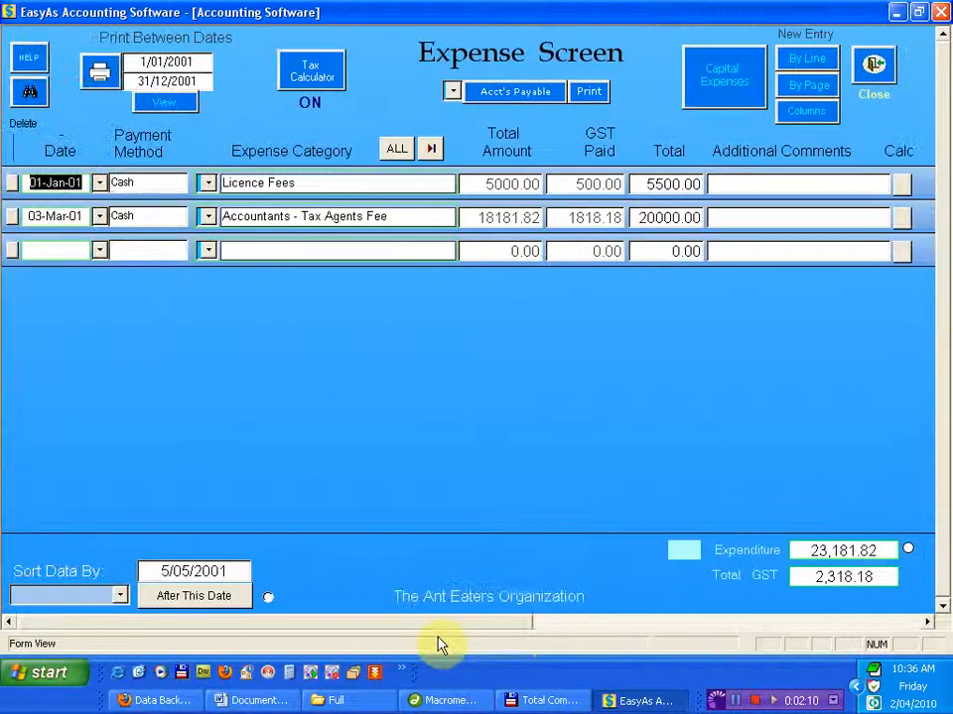
{"action": "left_click", "coordinate": [675, 557]}
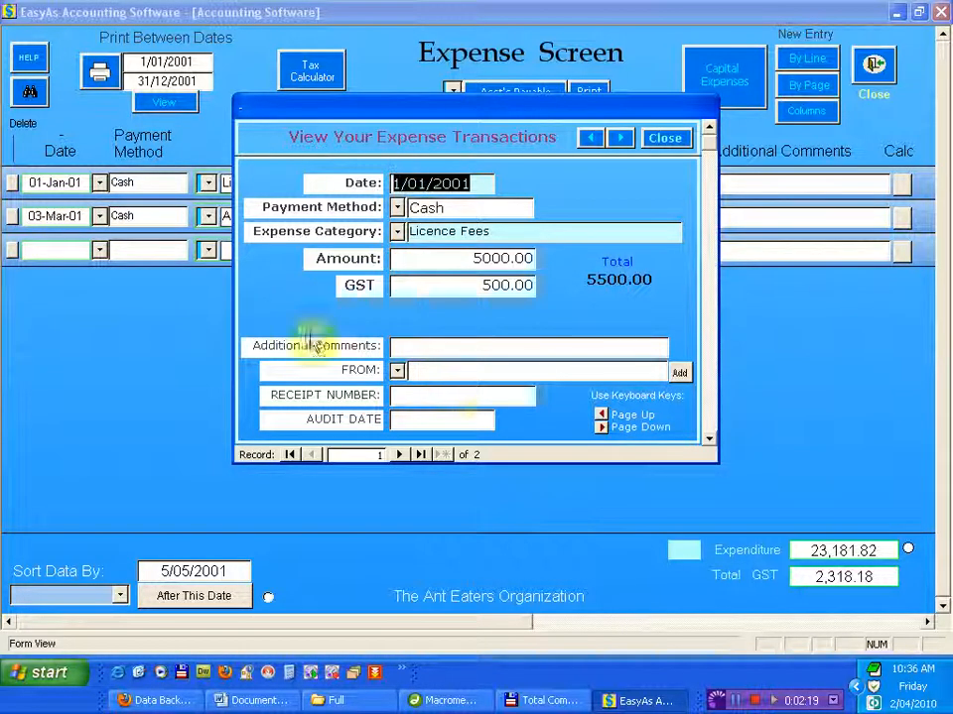
{"action": "left_click", "coordinate": [621, 140]}
{"action": "left_click", "coordinate": [590, 140]}
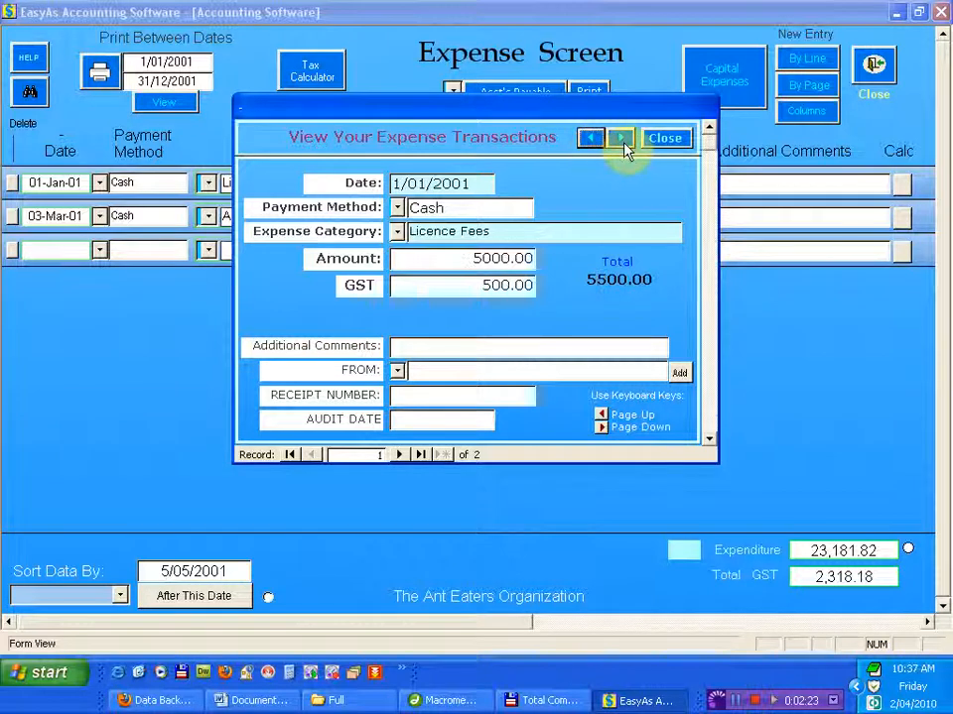
{"action": "left_click", "coordinate": [619, 139]}
{"action": "left_click_drag", "start_coordinate": [711, 428], "coordinate": [670, 183]}
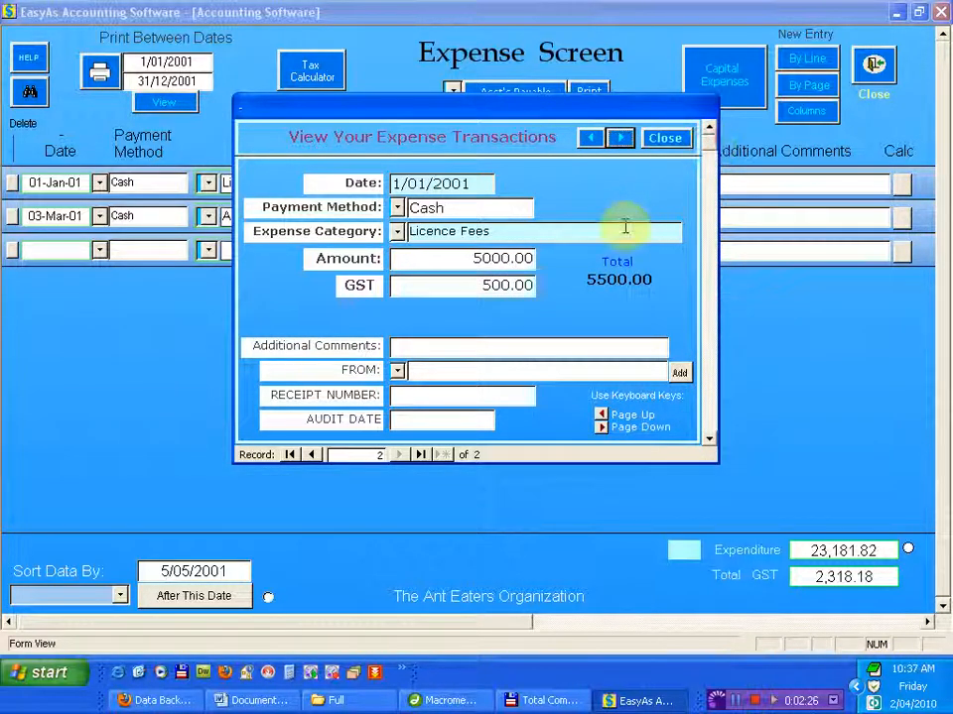
{"action": "left_click", "coordinate": [666, 140]}
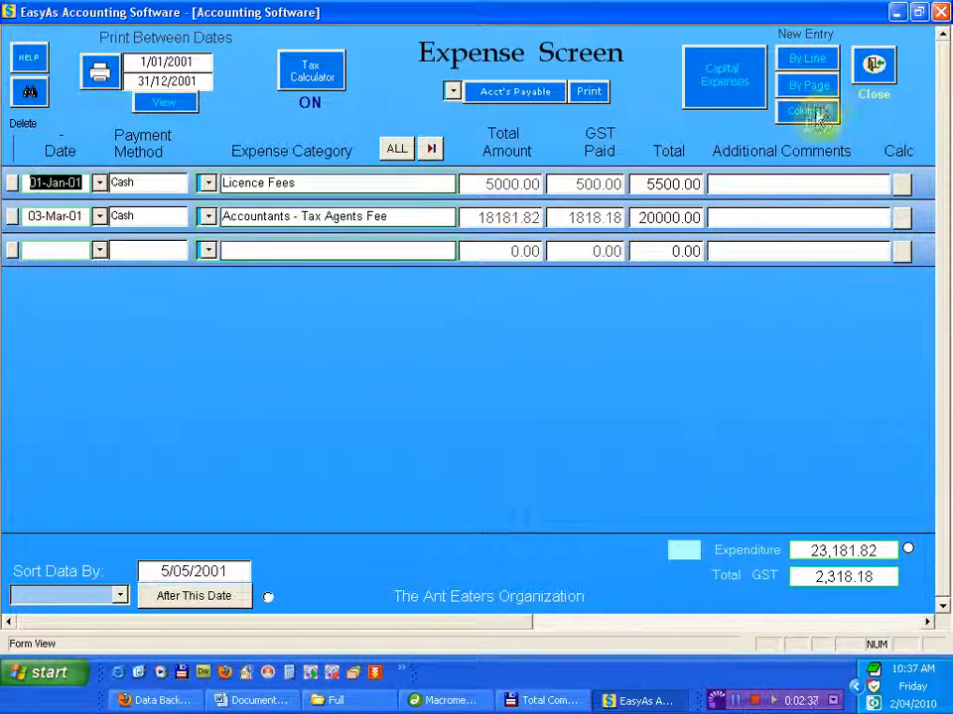
- Set the blue box to Use Double Click in the column settings and test it by opening and closing the transaction view
{"action": "mouse_move", "coordinate": [813, 118]}
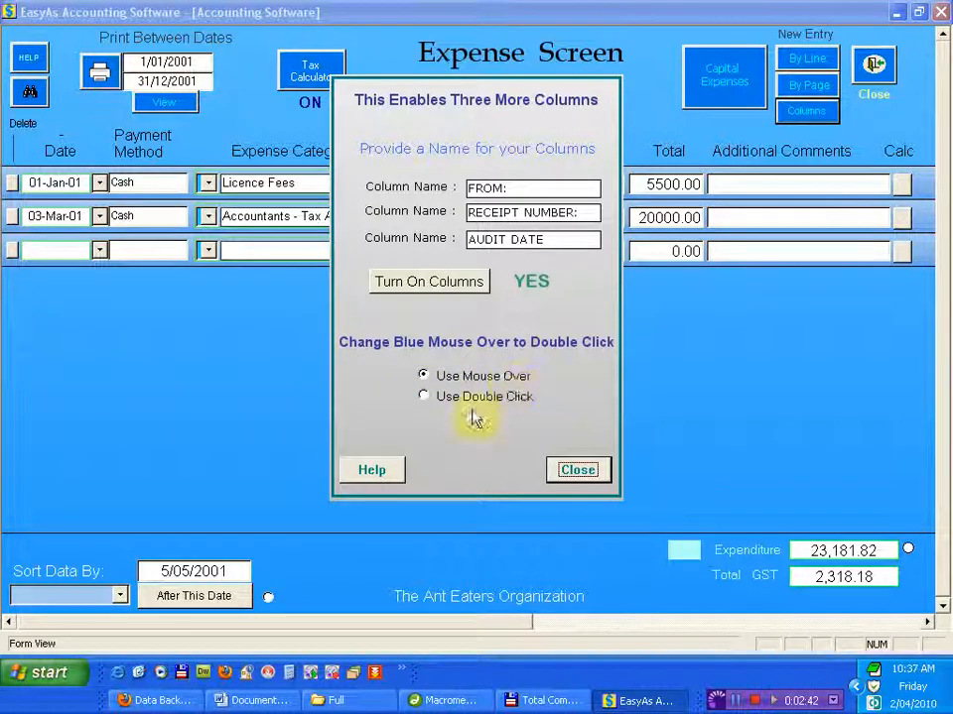
{"action": "left_click", "coordinate": [428, 397]}
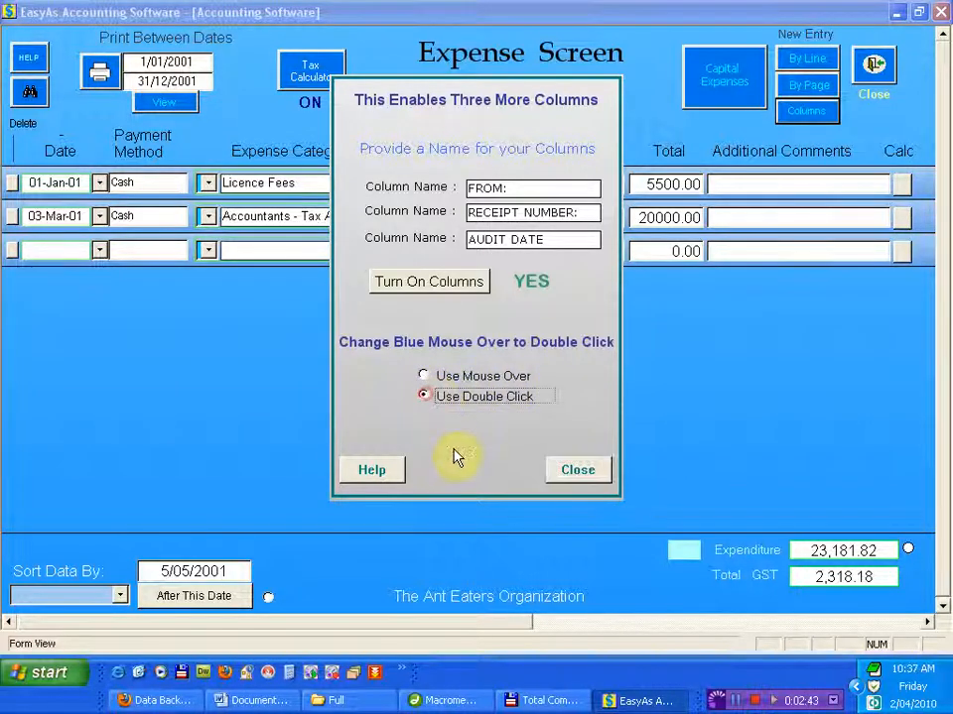
{"action": "left_click", "coordinate": [580, 473]}
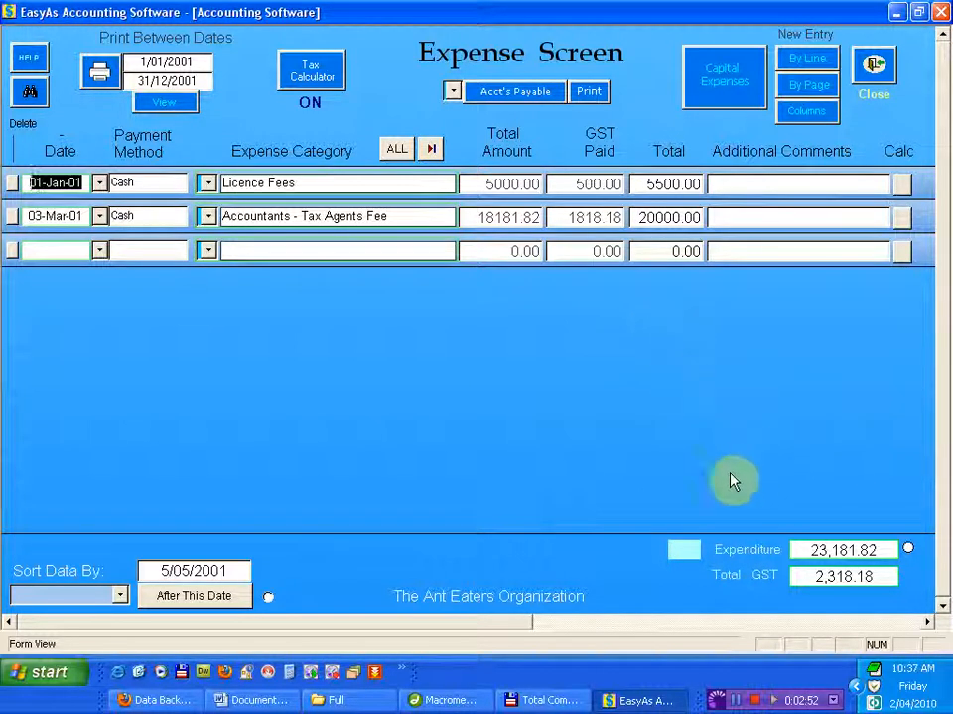
{"action": "left_click", "coordinate": [678, 549]}
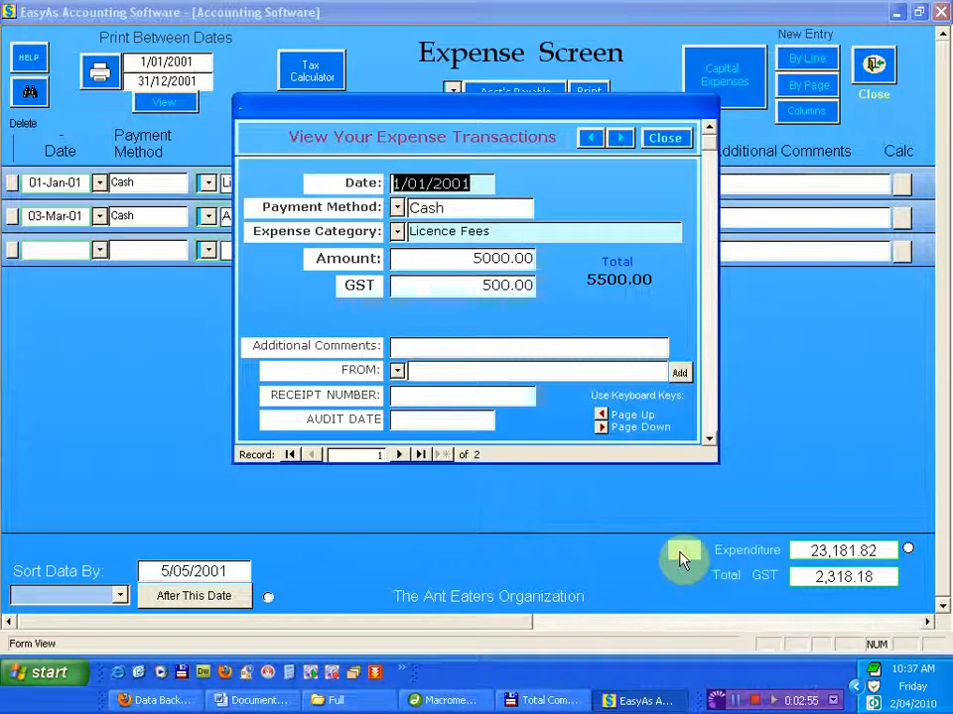
{"action": "left_click", "coordinate": [667, 145]}
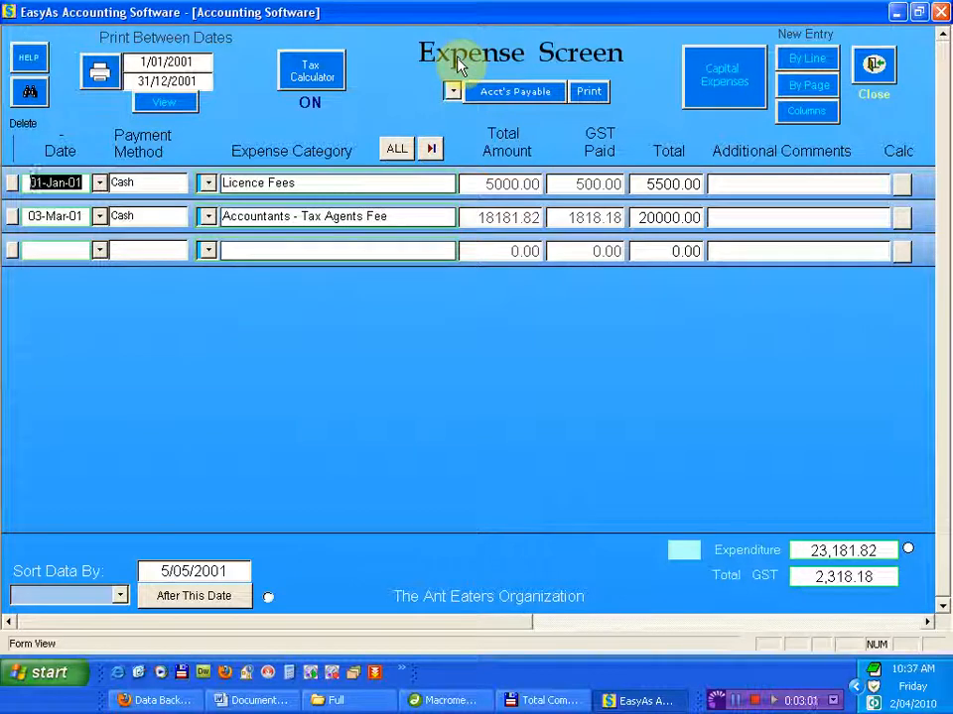
- Leave the Expense Screen, open the 99.00 tax invoice from the Invoice Screen and examine its form down to the personal Additional Comments
{"action": "left_click", "coordinate": [873, 63]}
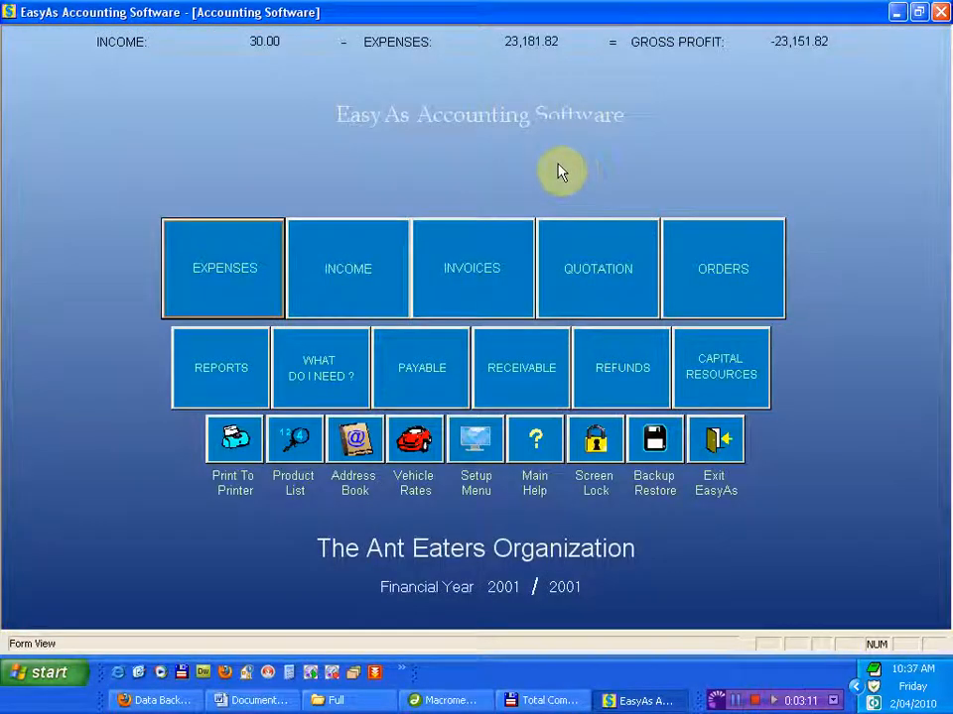
{"action": "left_click", "coordinate": [470, 268]}
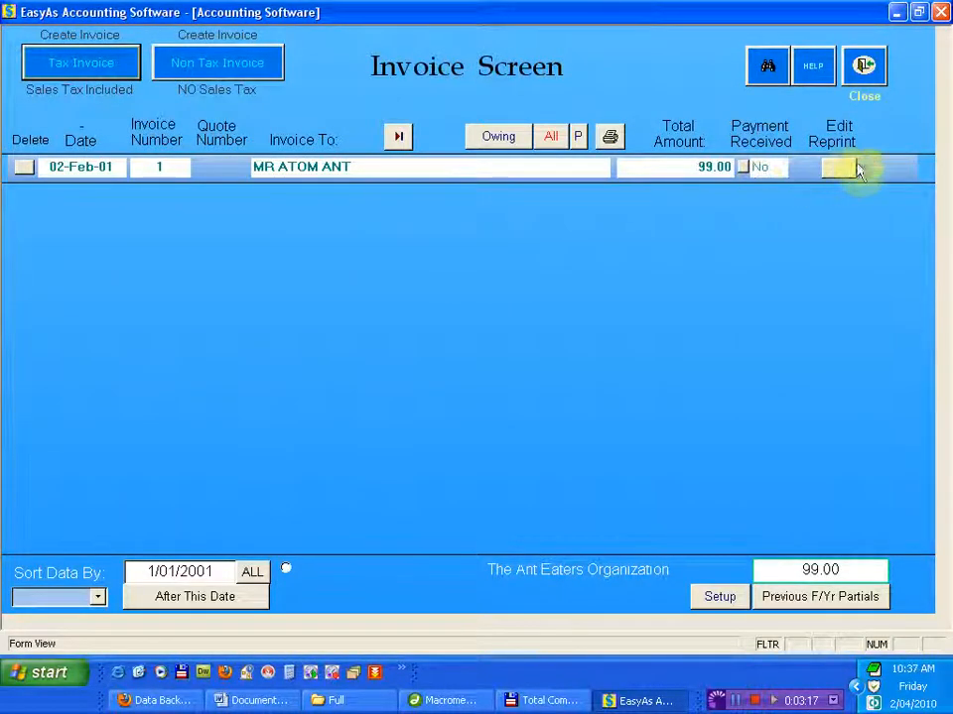
{"action": "left_click", "coordinate": [837, 169]}
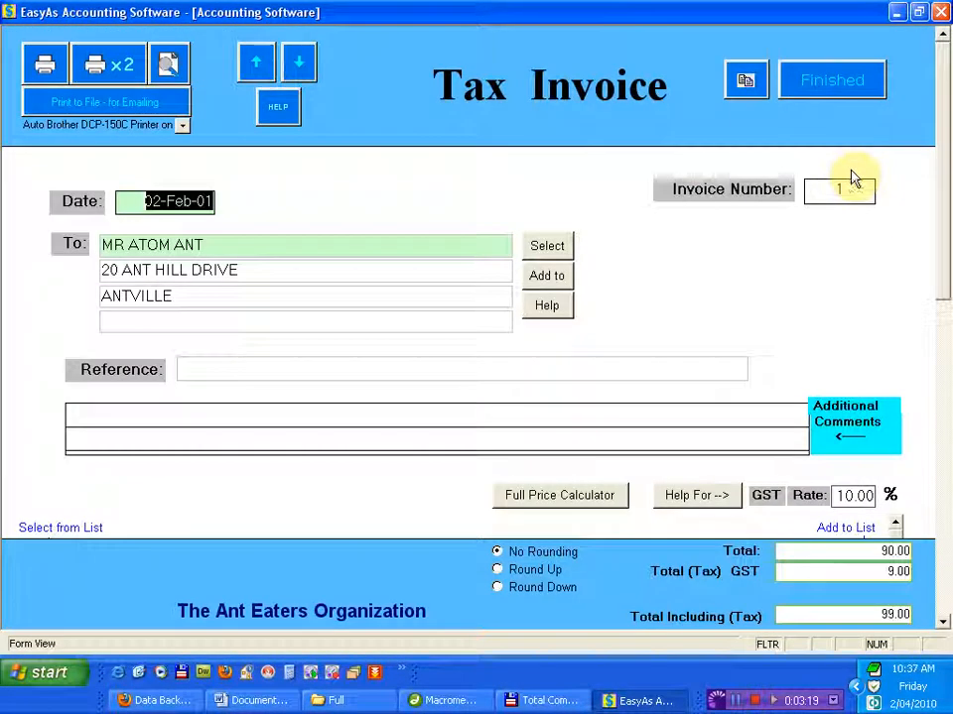
{"action": "mouse_move", "coordinate": [942, 74]}
{"action": "left_mouse_down"}
{"action": "mouse_move", "coordinate": [942, 338]}
{"action": "mouse_move", "coordinate": [946, 87]}
{"action": "left_mouse_up"}
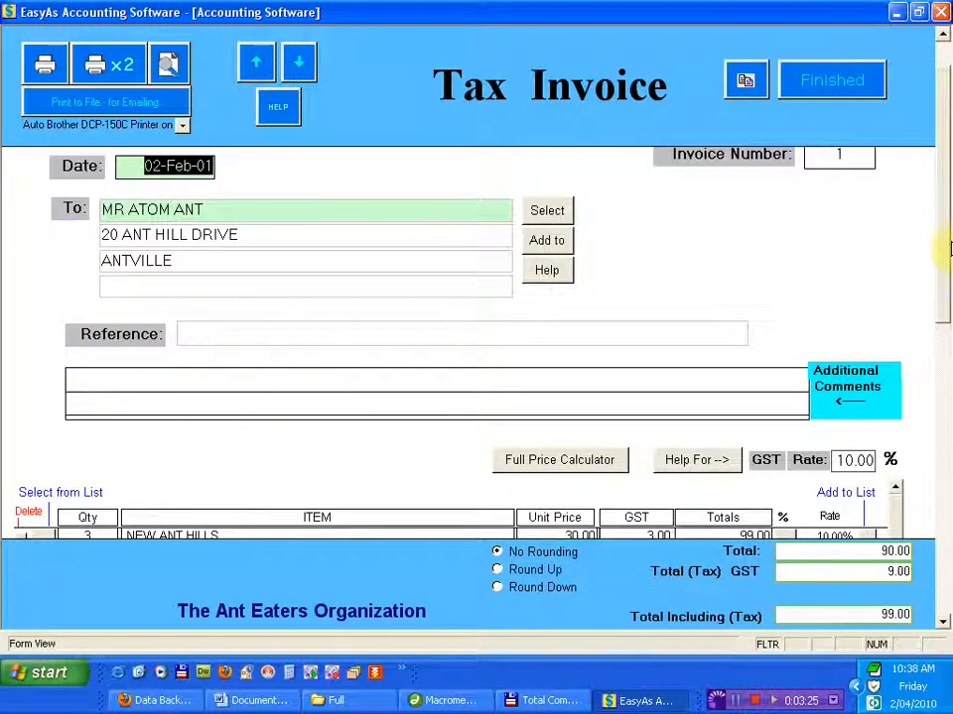
{"action": "left_click_drag", "start_coordinate": [948, 236], "coordinate": [934, 334]}
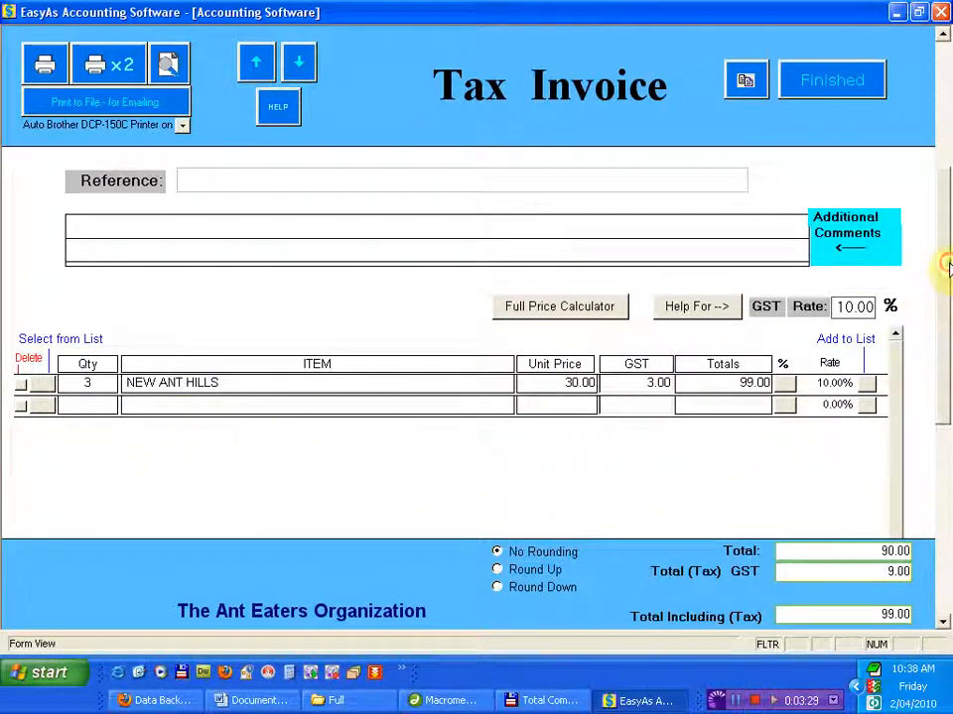
{"action": "left_click_drag", "start_coordinate": [948, 266], "coordinate": [936, 556]}
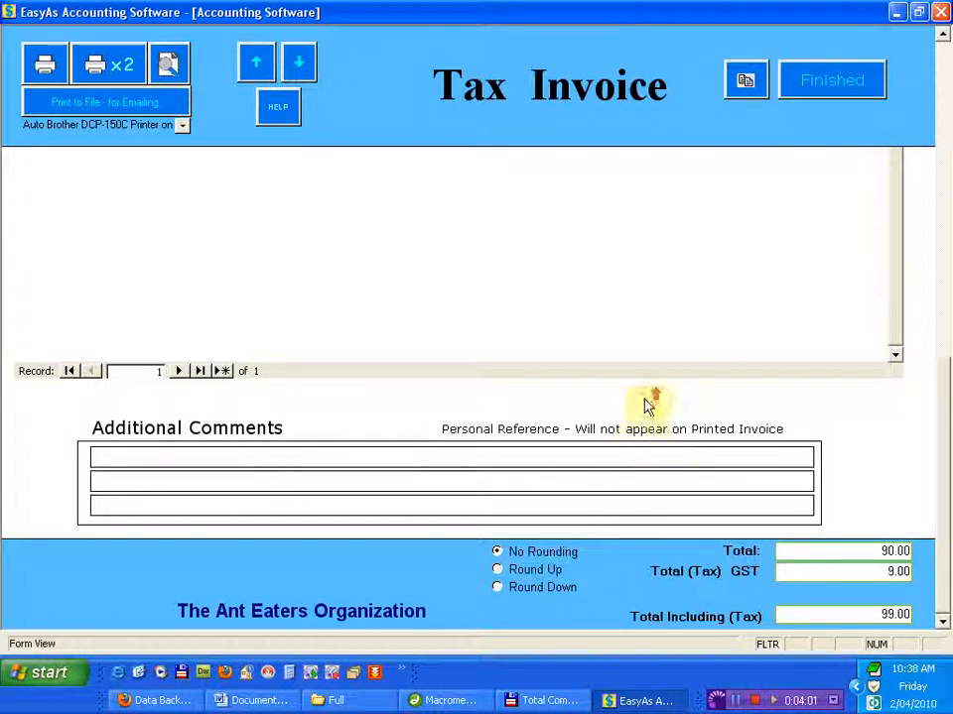
{"action": "left_click_drag", "start_coordinate": [945, 446], "coordinate": [941, 181]}
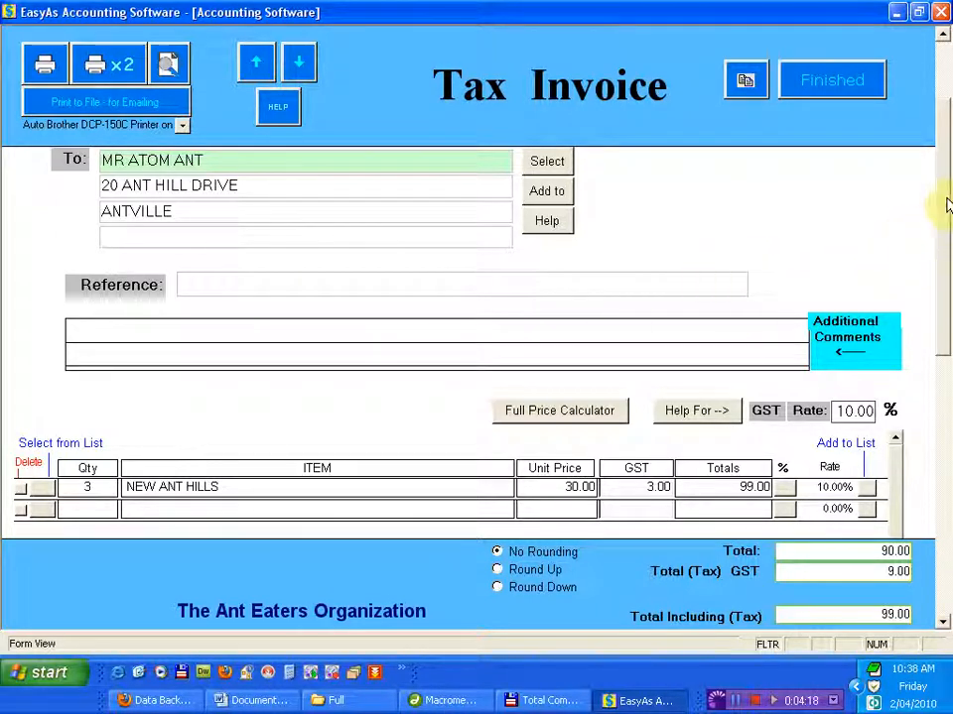
{"action": "left_click_drag", "start_coordinate": [947, 202], "coordinate": [945, 469]}
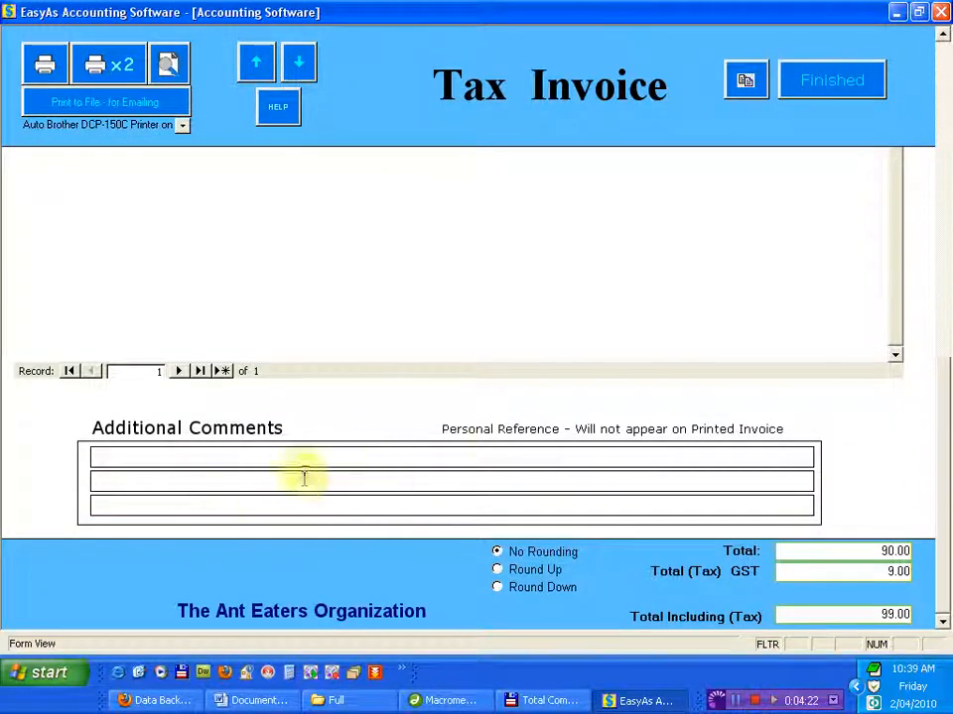
- Enter the personal comment "this clients check bounced - rang him and gave him 7 days to pay 2/4" on the invoice and finish it
{"action": "left_click", "coordinate": [392, 478]}
{"action": "type", "text": "this clients check bounced - rang him"}
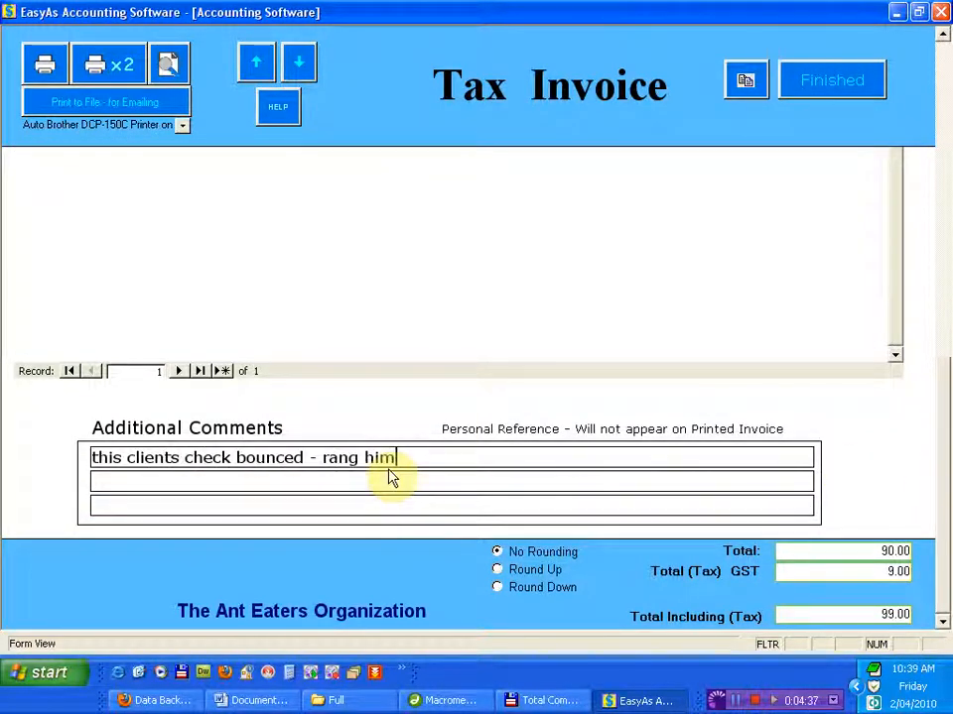
{"action": "type", "text": " and gave him 7 days to pay  20/4//4"}
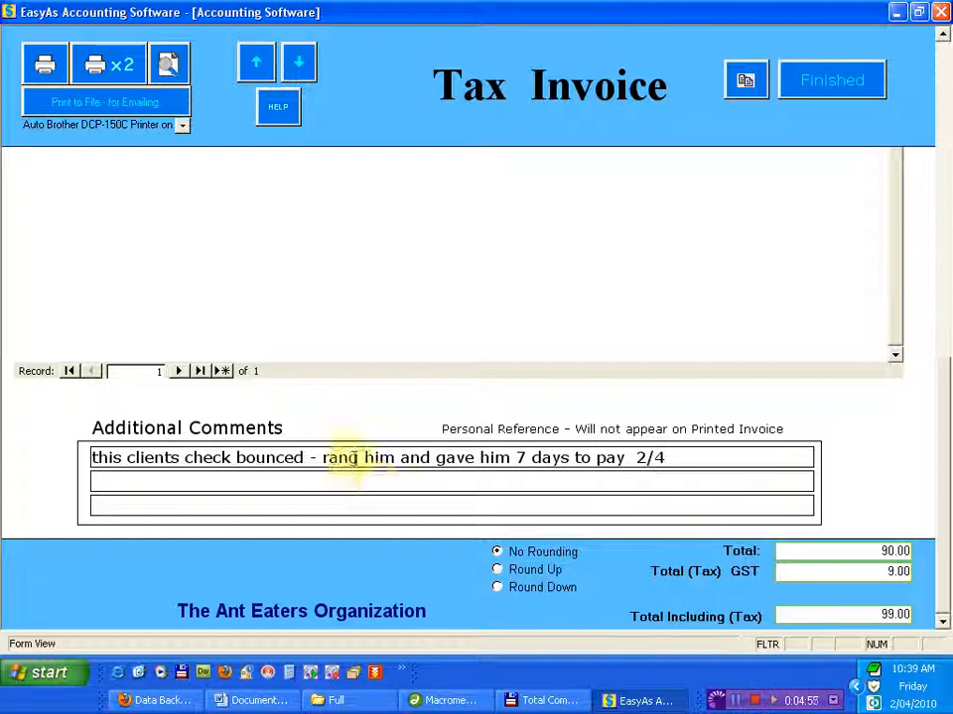
{"action": "left_click", "coordinate": [426, 483]}
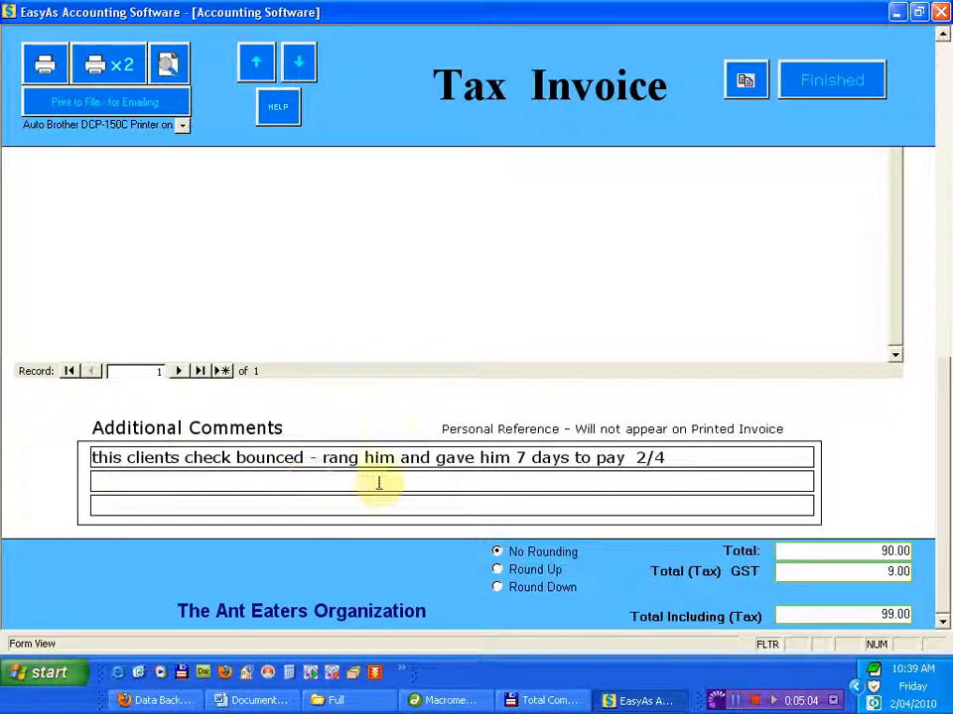
{"action": "left_click_drag", "start_coordinate": [942, 460], "coordinate": [941, 145]}
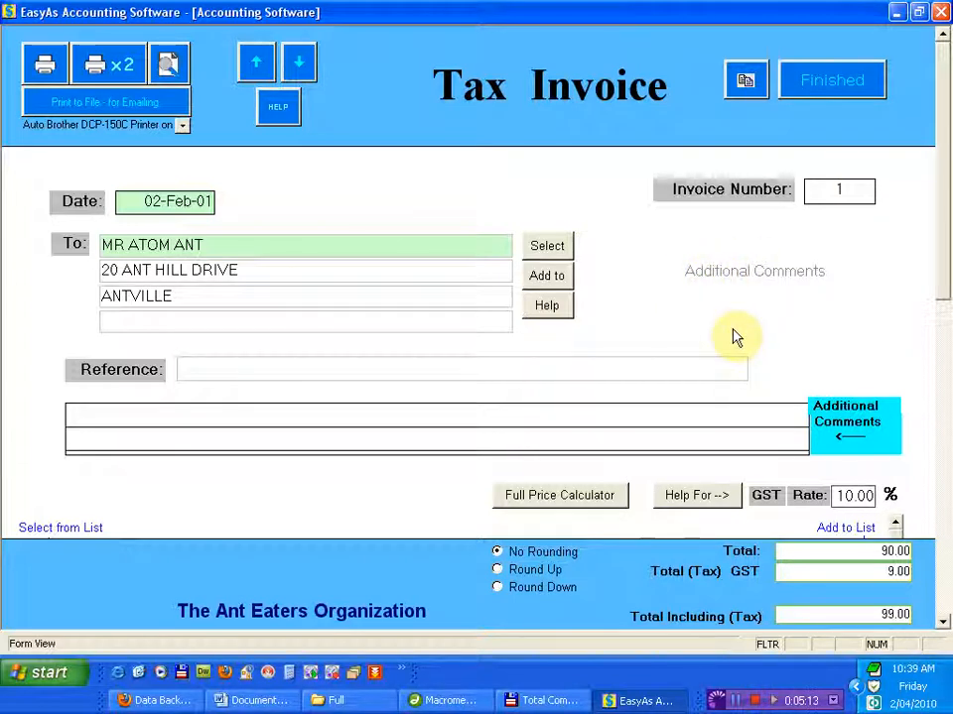
{"action": "left_click", "coordinate": [825, 83]}
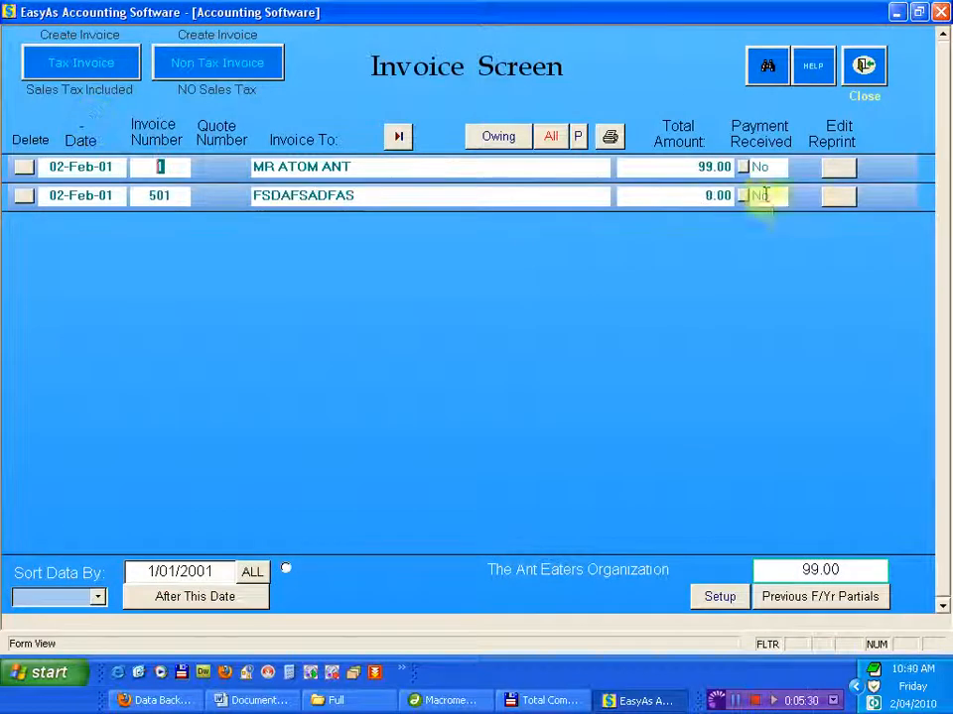
- Open the 0.00 invoice to check it for an Additional Comments notice, and return to the invoice list
{"action": "left_click", "coordinate": [838, 200]}
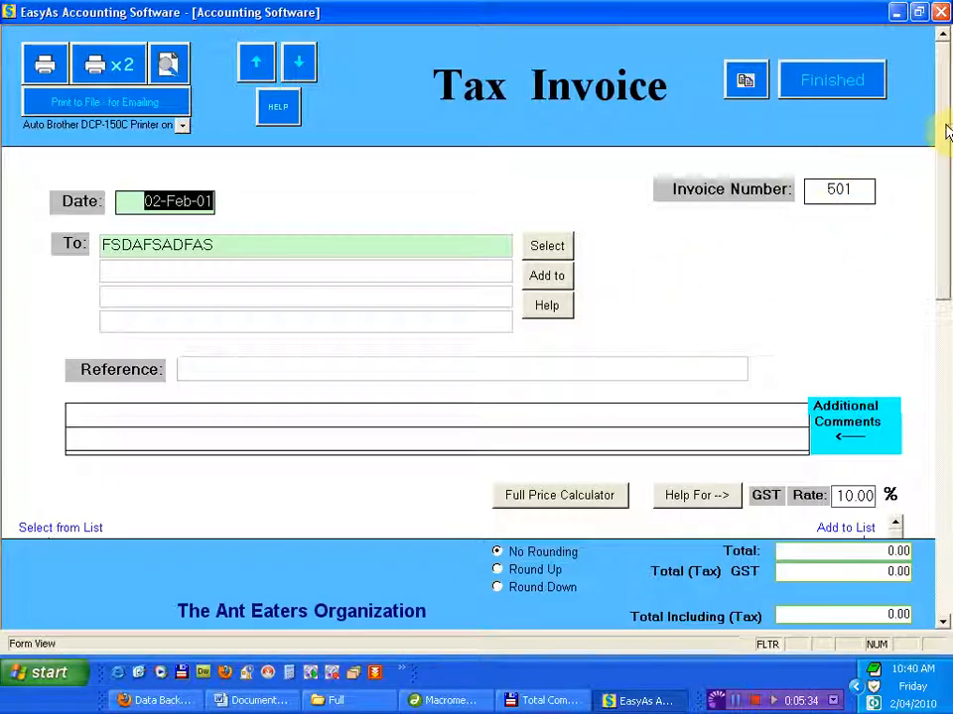
{"action": "mouse_move", "coordinate": [945, 134]}
{"action": "left_mouse_down"}
{"action": "mouse_move", "coordinate": [946, 478]}
{"action": "mouse_move", "coordinate": [946, 134]}
{"action": "left_mouse_up"}
{"action": "left_click", "coordinate": [844, 80]}
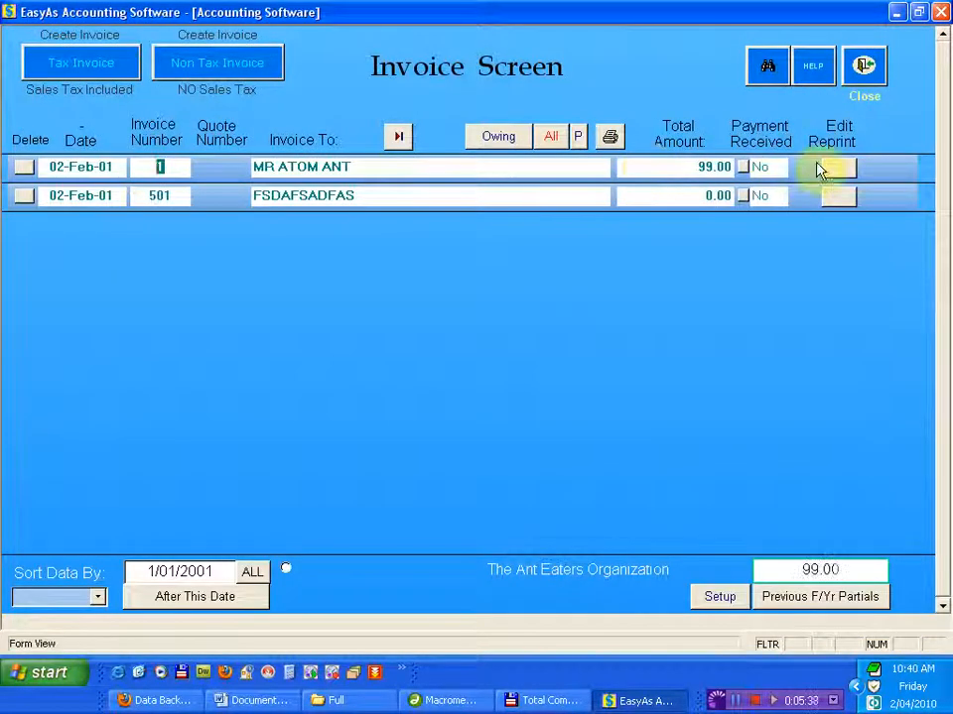
- Reopen the 99.00 invoice, follow its Additional Comments notice to the personal comments and delete the whole comment text
{"action": "left_click", "coordinate": [828, 167]}
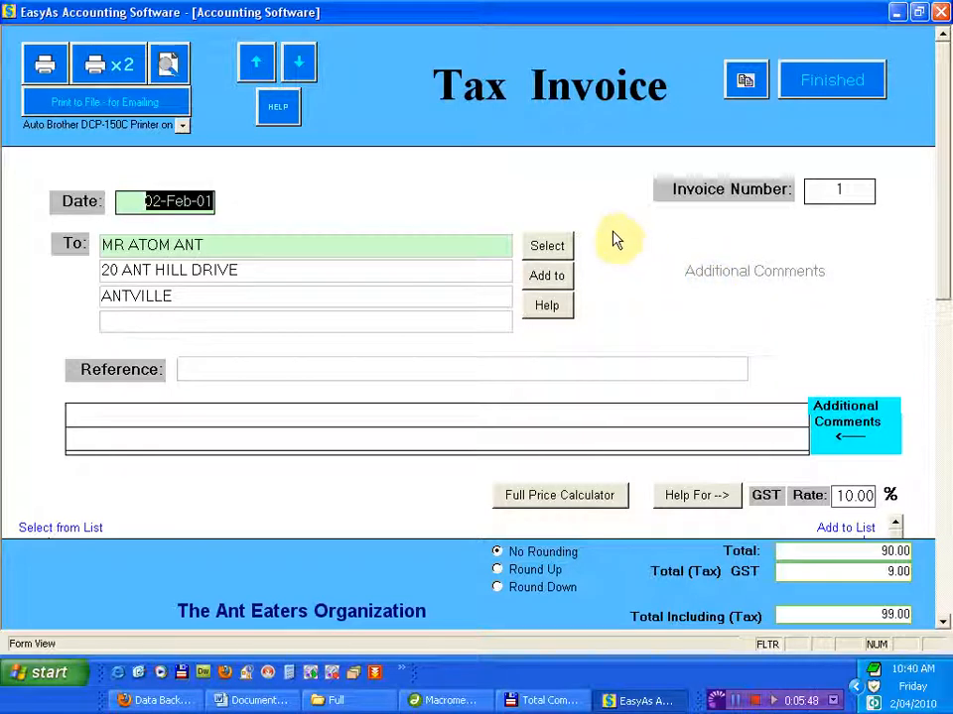
{"action": "left_click_drag", "start_coordinate": [947, 66], "coordinate": [943, 14]}
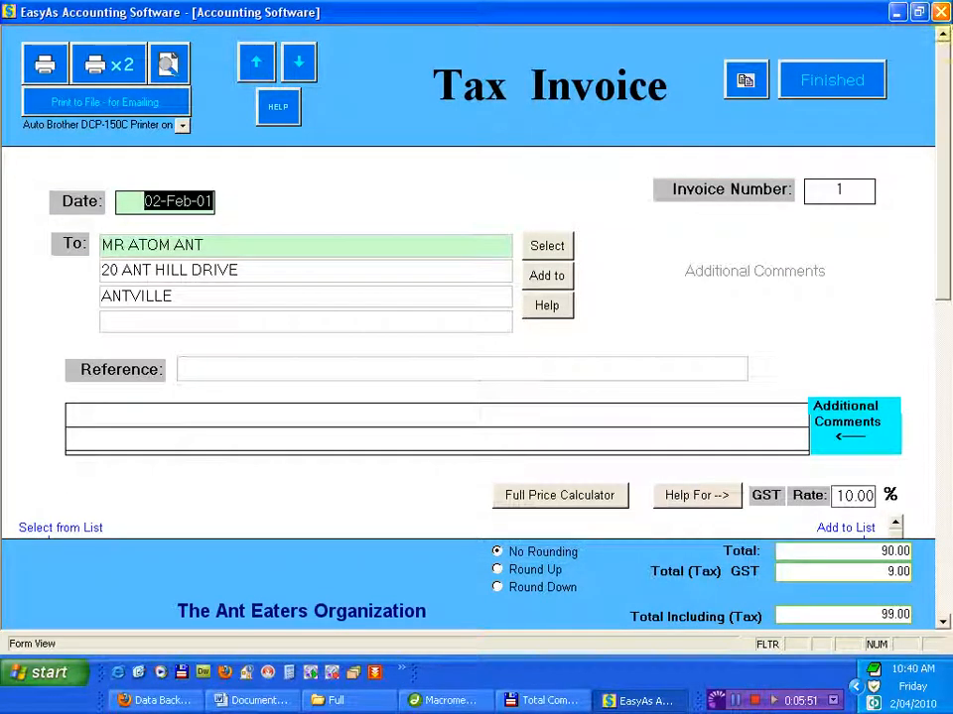
{"action": "left_click", "coordinate": [715, 271]}
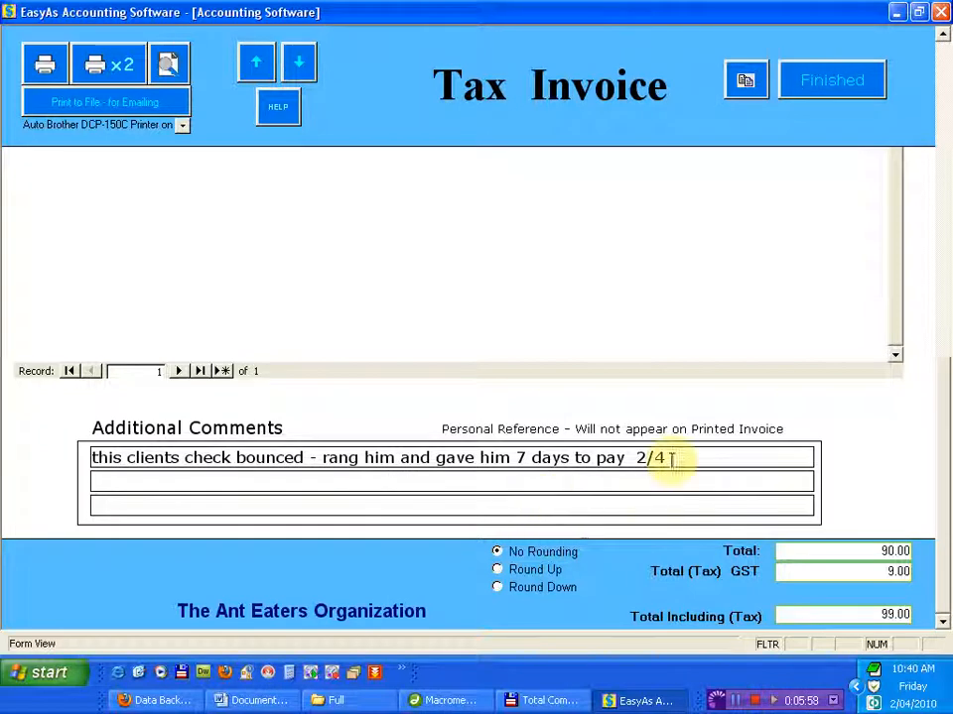
{"action": "left_click_drag", "start_coordinate": [666, 456], "coordinate": [61, 448]}
{"action": "key", "text": "Delete"}
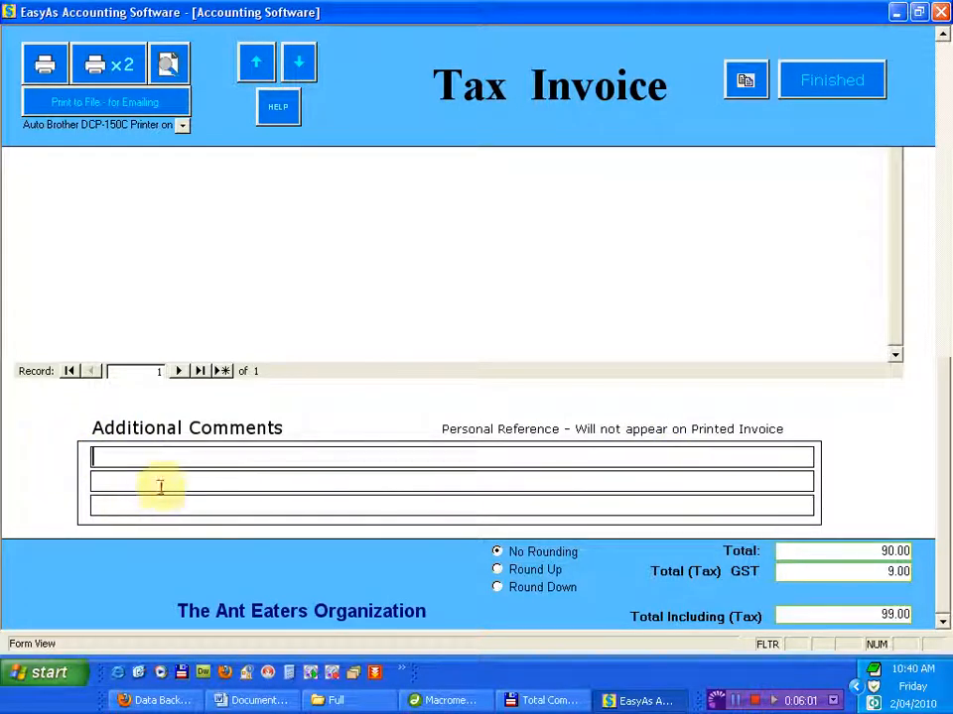
- Enter the test comments "qwerwqer", "werweqrwer" and "qwer" on the three Additional Comments lines and finish the invoice
{"action": "type", "text": "werweqrwer"}
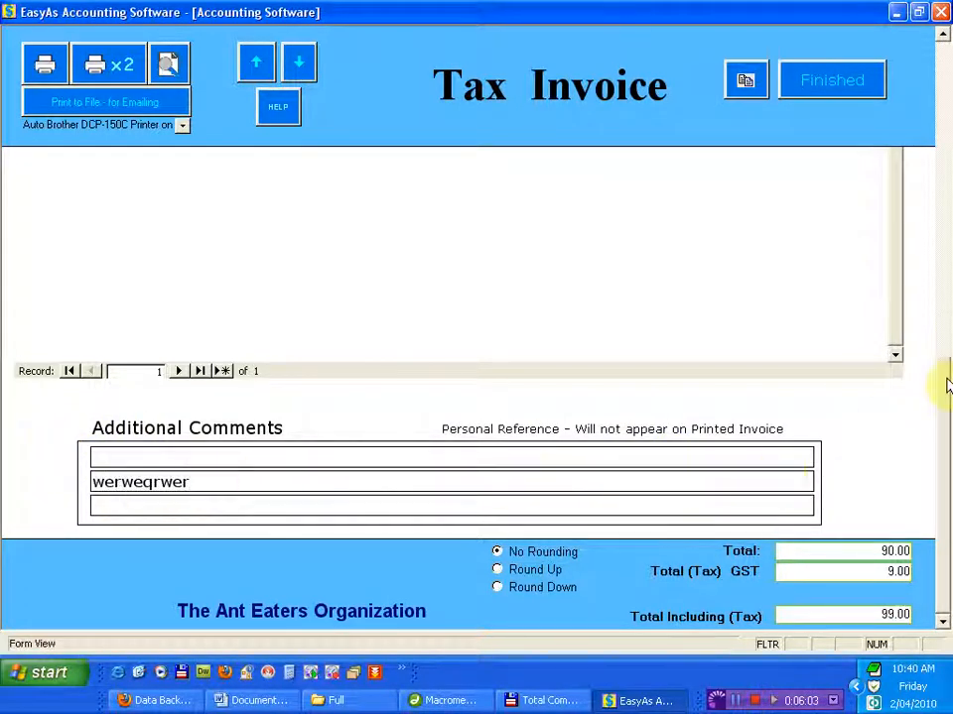
{"action": "left_click_drag", "start_coordinate": [945, 385], "coordinate": [946, 46]}
{"action": "left_click_drag", "start_coordinate": [943, 224], "coordinate": [937, 547]}
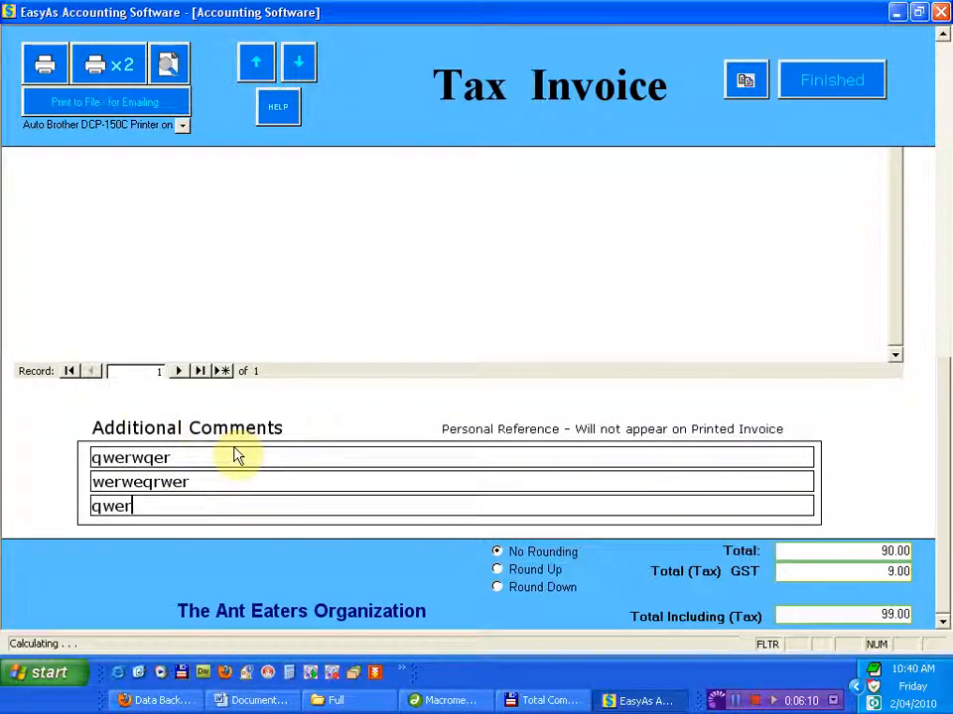
{"action": "left_click_drag", "start_coordinate": [938, 467], "coordinate": [938, 198]}
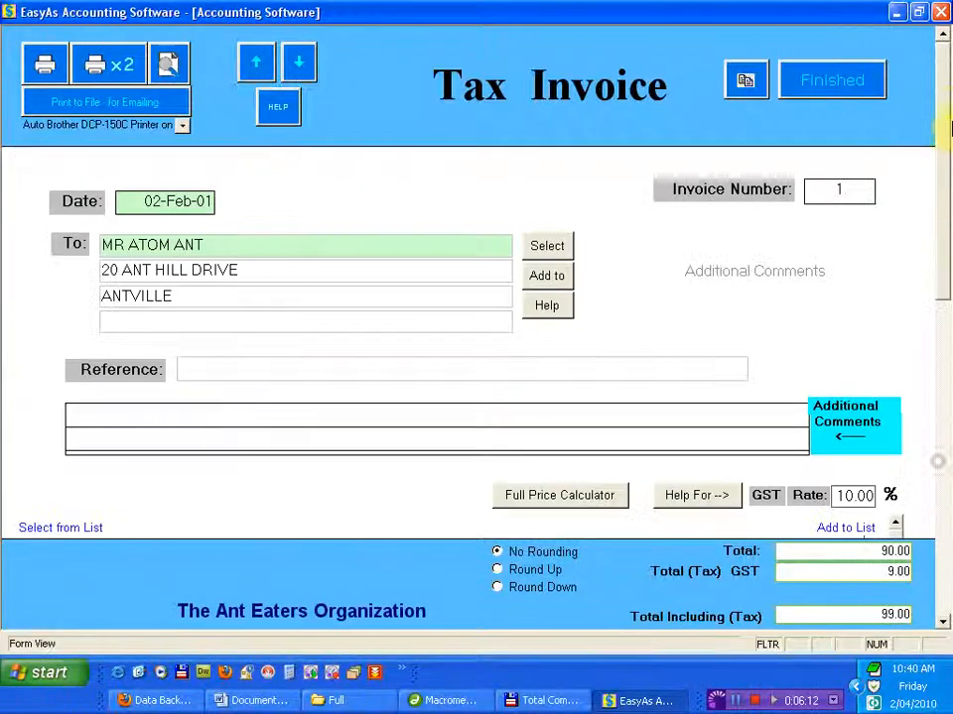
{"action": "left_click", "coordinate": [832, 82]}
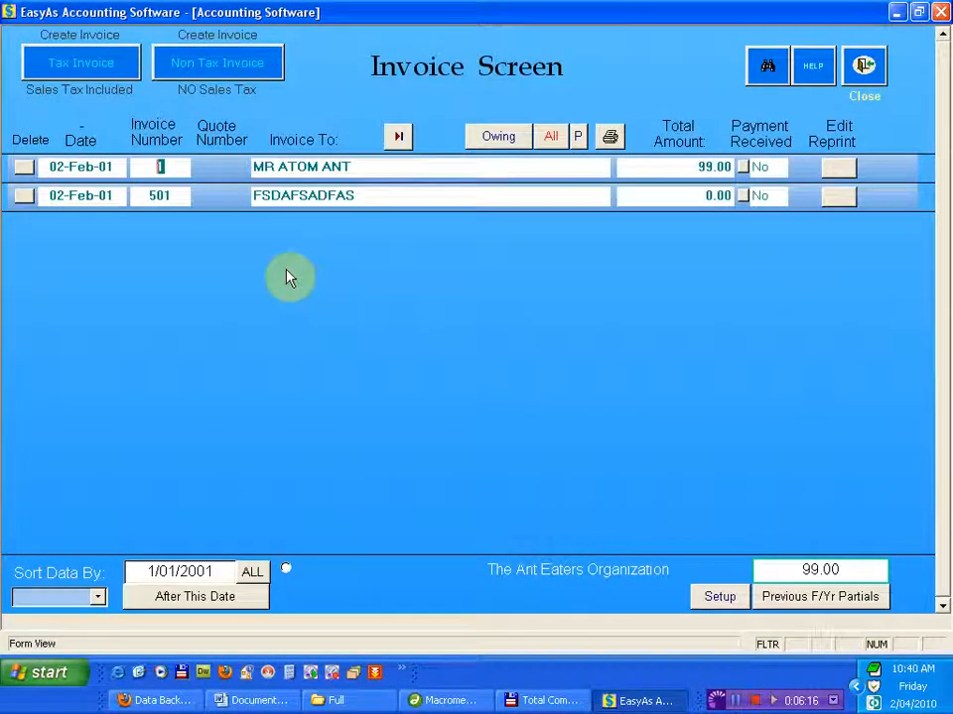
- Leave the Invoice Screen and look over the Setup Menu's general, expense, defaults and printing options
{"action": "left_click", "coordinate": [872, 71]}
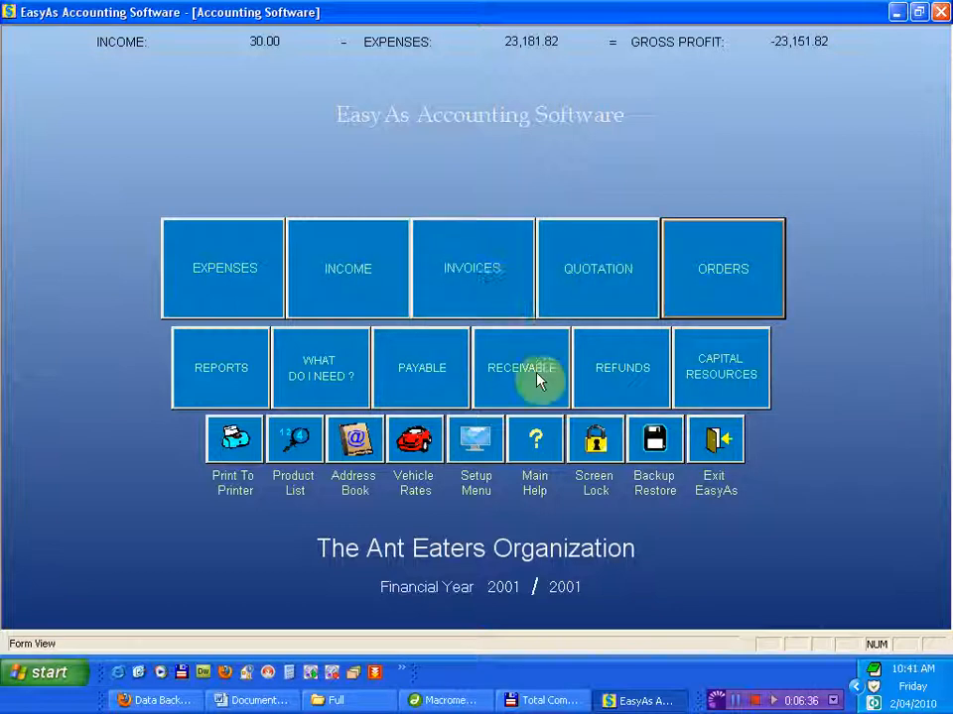
{"action": "left_click", "coordinate": [475, 446]}
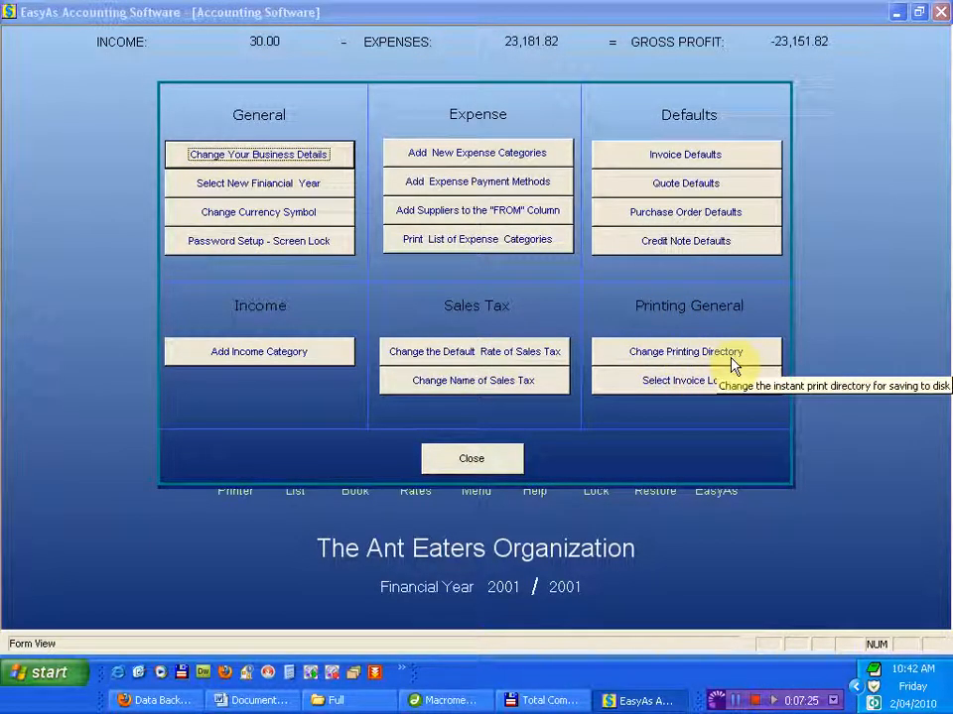
{"action": "left_click", "coordinate": [482, 462]}
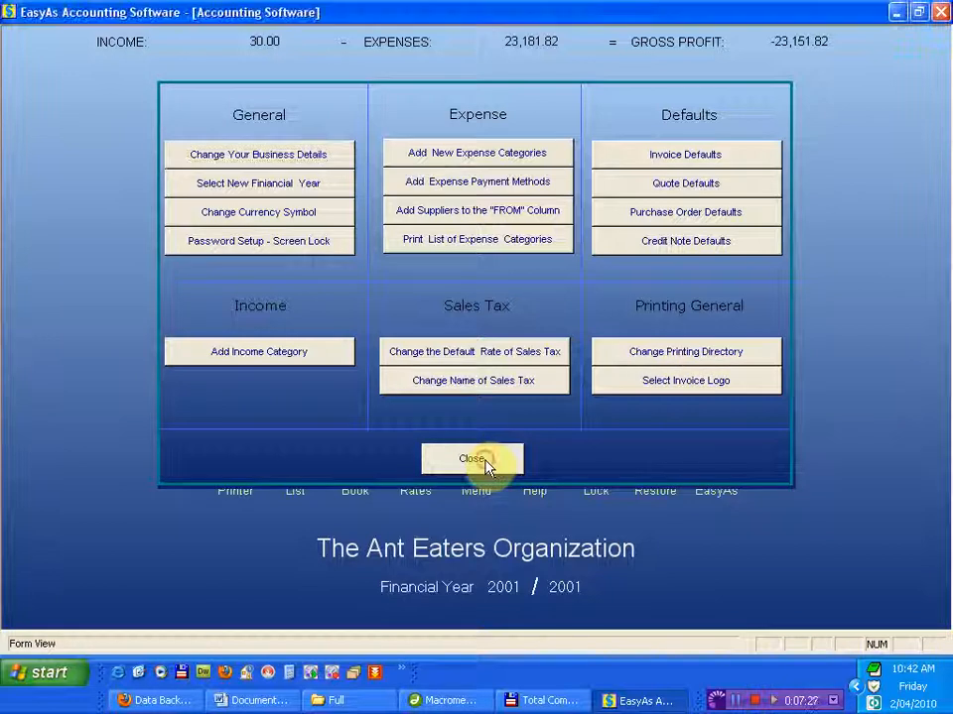
- Reopen the 99.00 invoice, select doPDF v6 on DOP6: as its printer and finish the invoice
{"action": "left_click", "coordinate": [468, 266]}
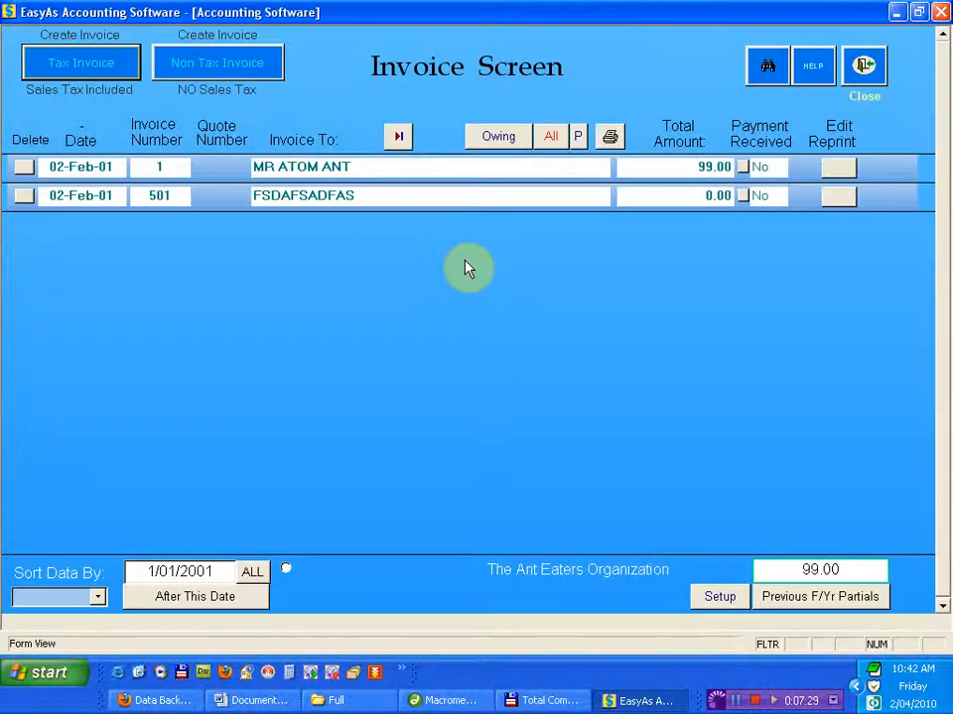
{"action": "left_click", "coordinate": [836, 169]}
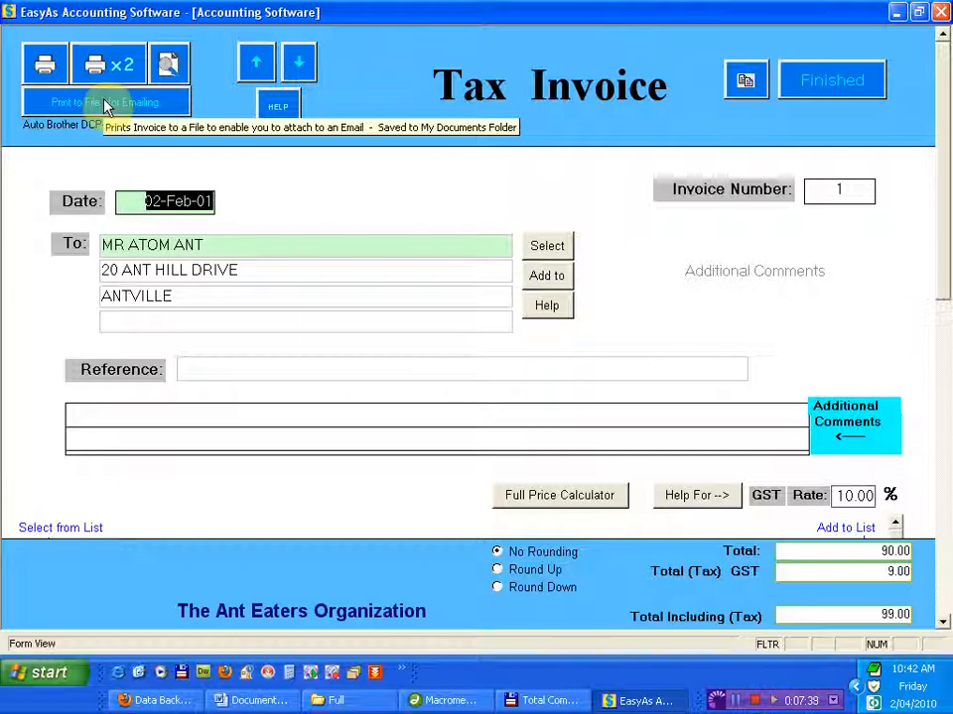
{"action": "left_click", "coordinate": [182, 125]}
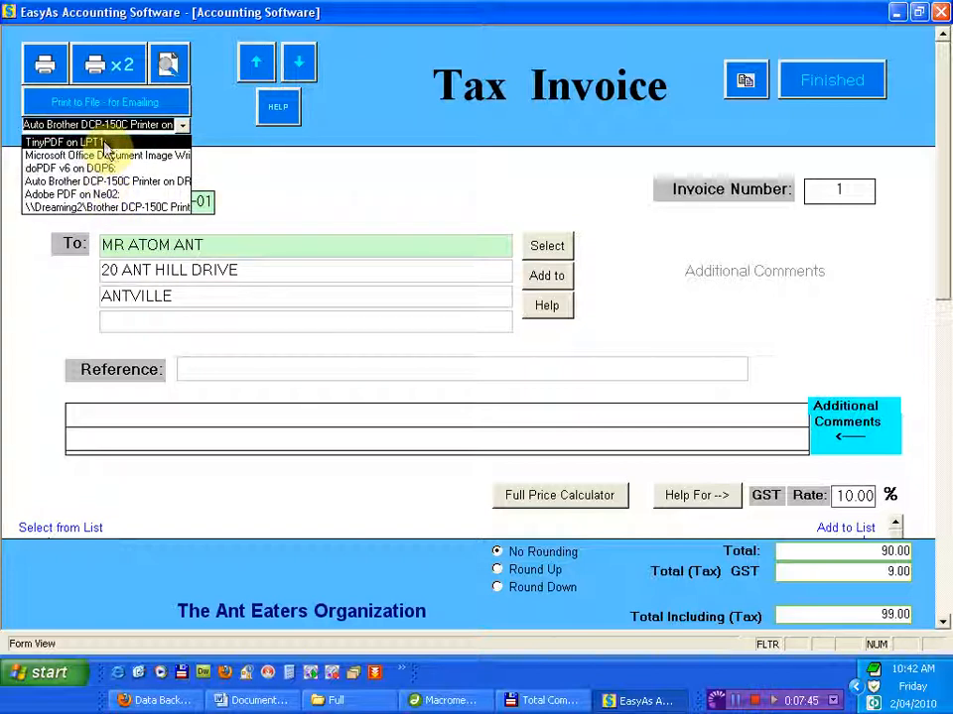
{"action": "left_click", "coordinate": [111, 167]}
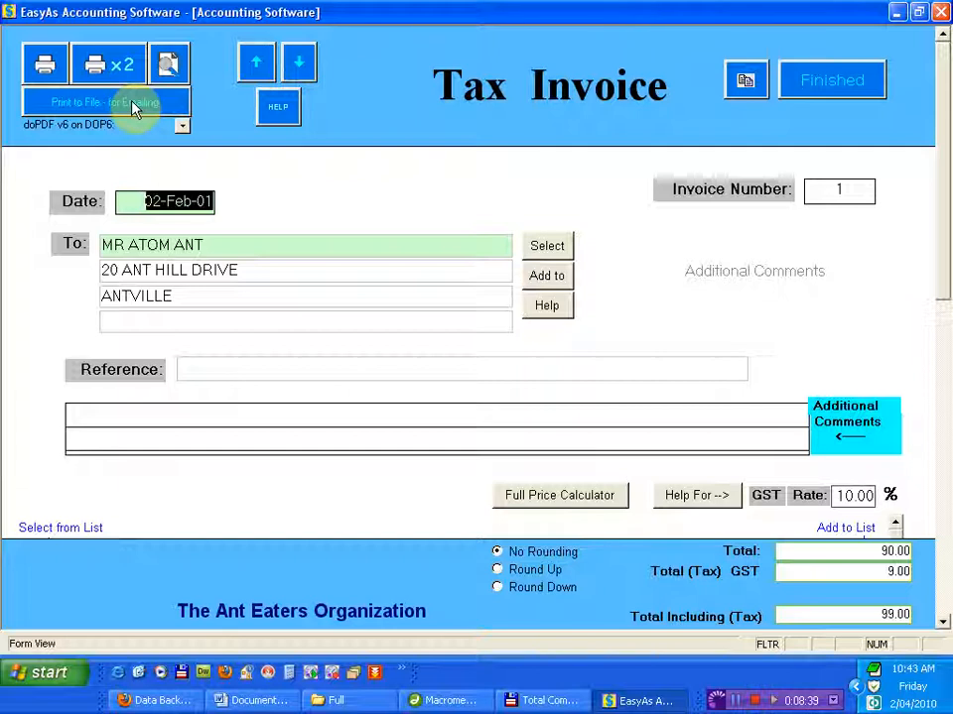
{"action": "left_click", "coordinate": [824, 79]}
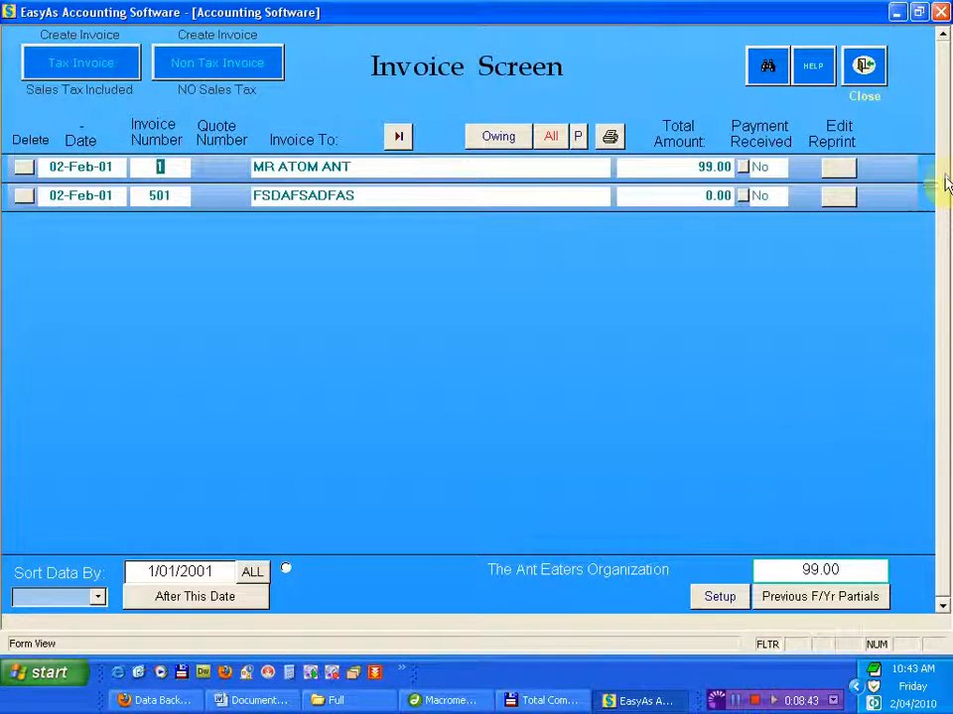
- Change the default printing directory for invoices, quotes, purchase orders and credit notes to C:\EasyAs\ in the Setup Menu
{"action": "left_click", "coordinate": [859, 58]}
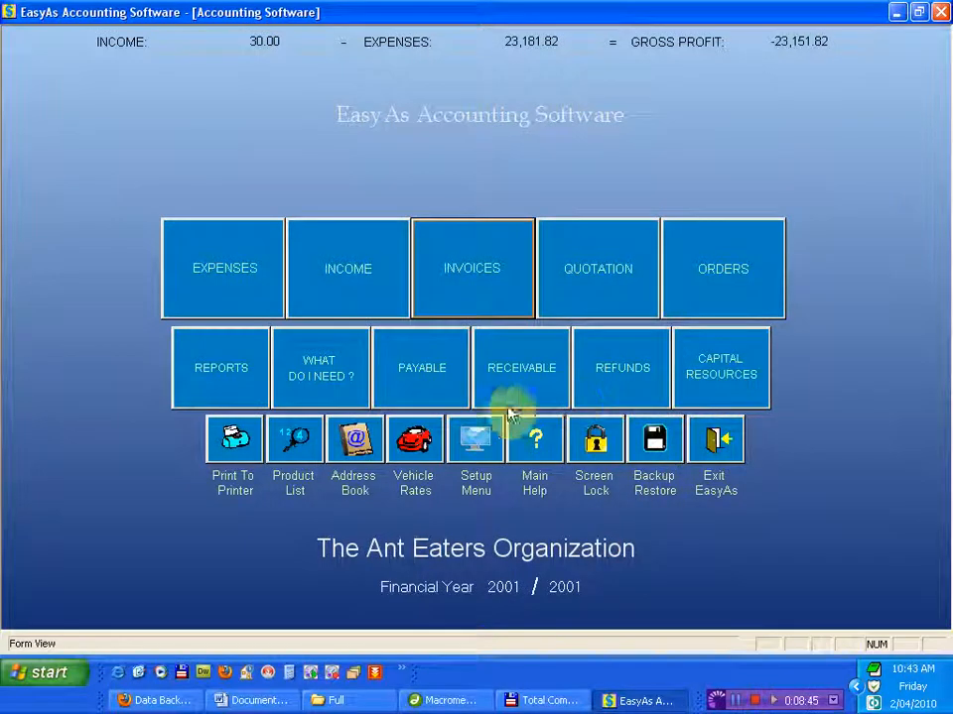
{"action": "left_click", "coordinate": [472, 443]}
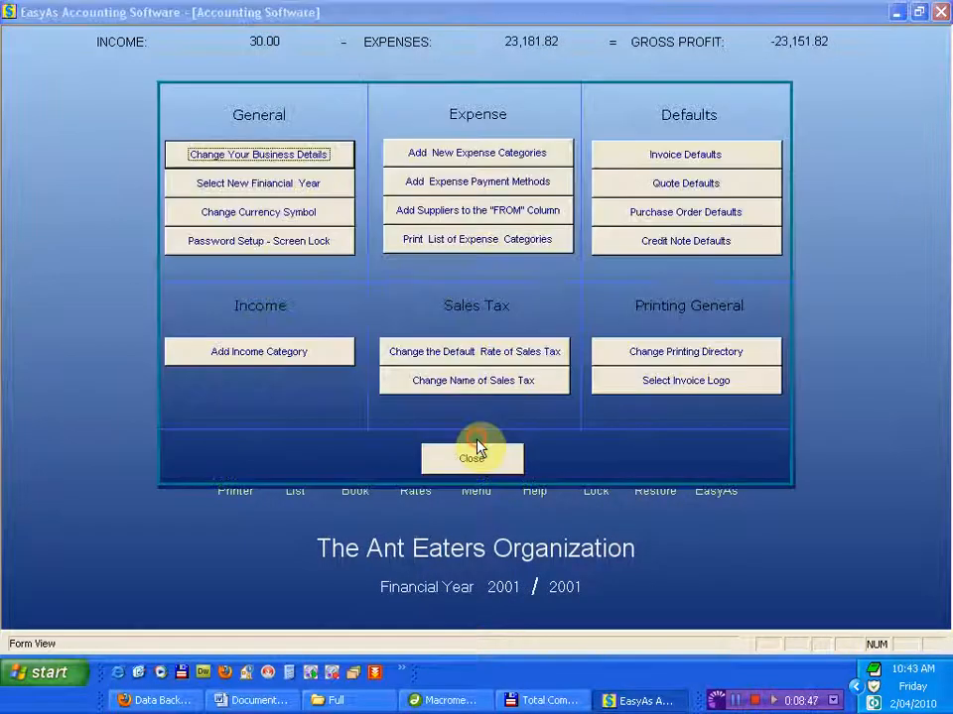
{"action": "left_click", "coordinate": [702, 357]}
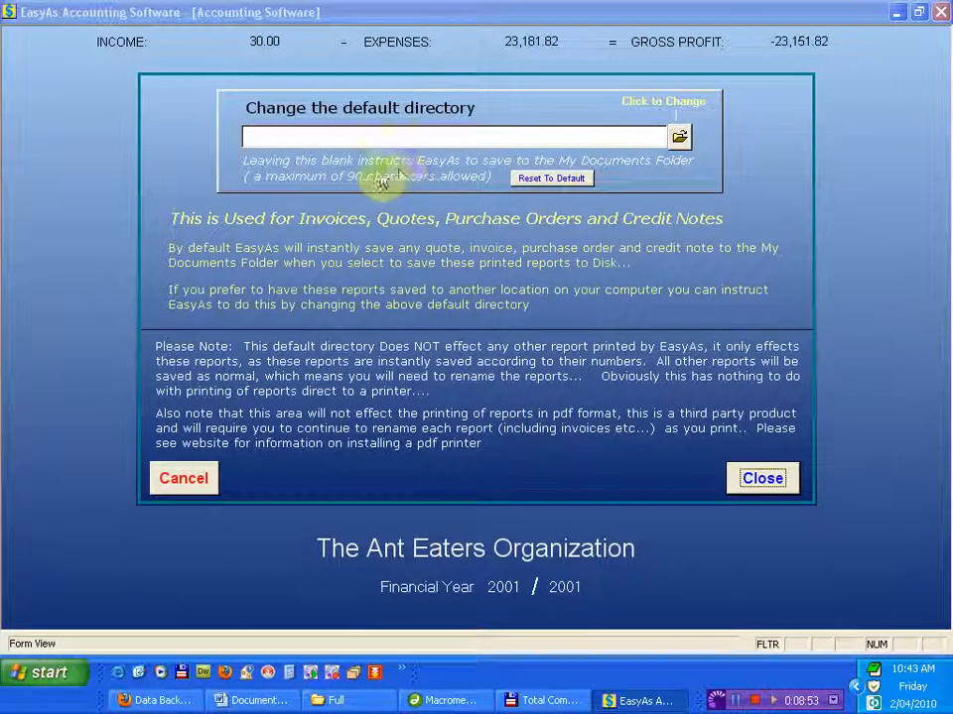
{"action": "left_click", "coordinate": [681, 139]}
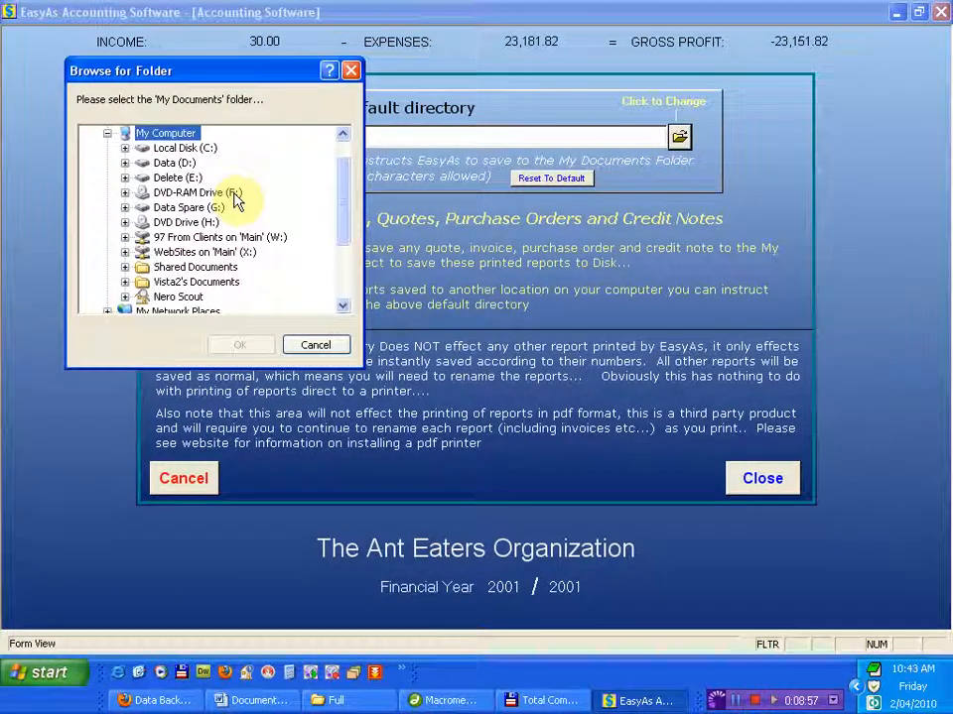
{"action": "left_click", "coordinate": [126, 163]}
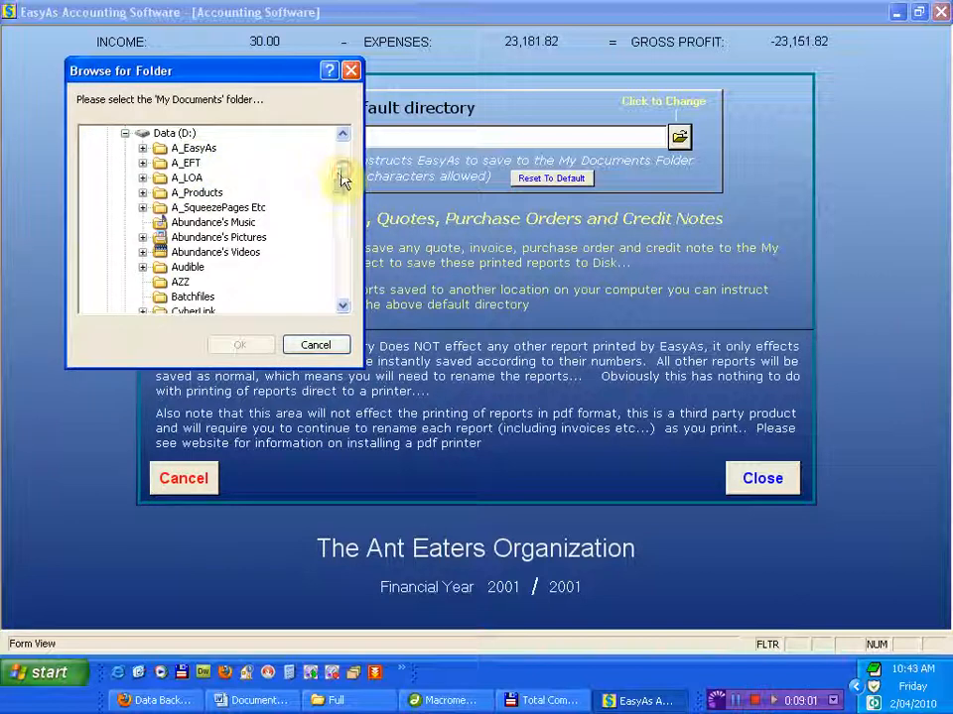
{"action": "left_click_drag", "start_coordinate": [340, 180], "coordinate": [345, 154]}
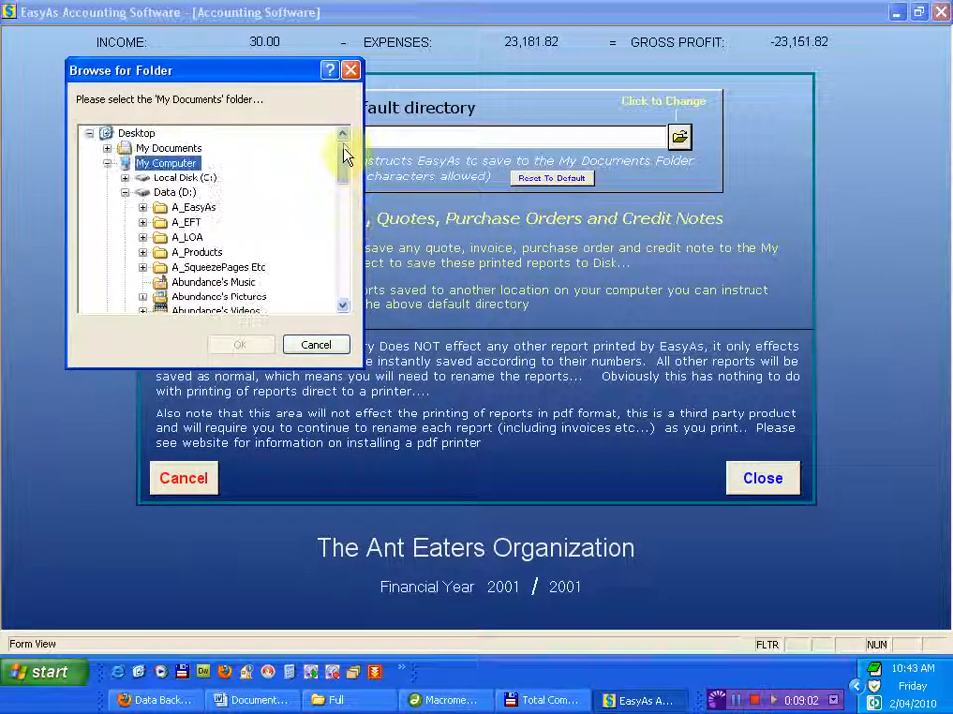
{"action": "left_click", "coordinate": [124, 177]}
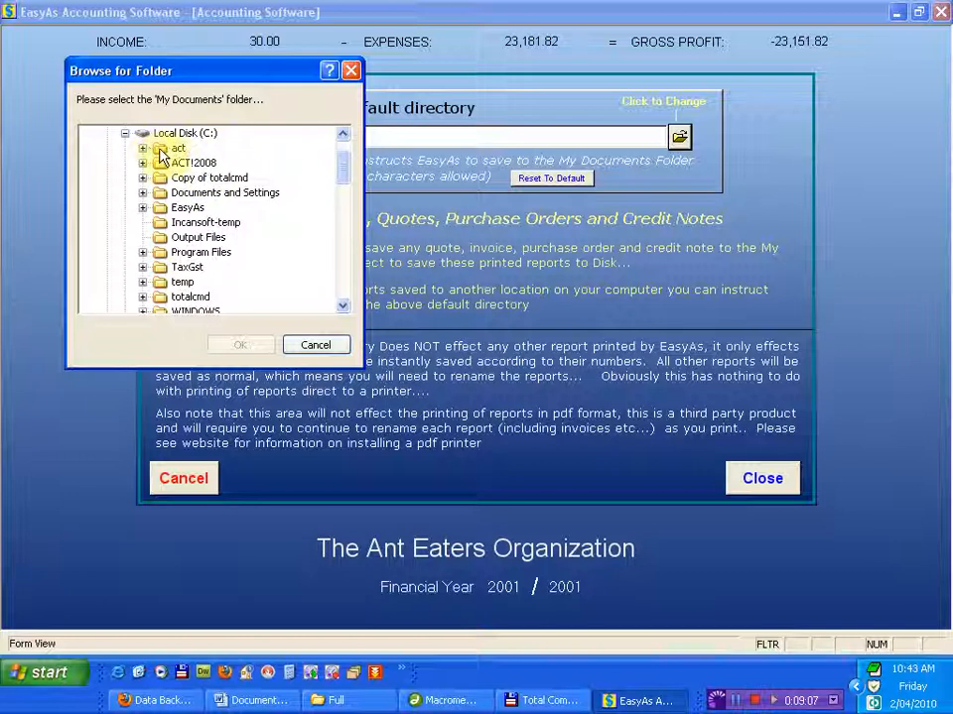
{"action": "left_click", "coordinate": [189, 209]}
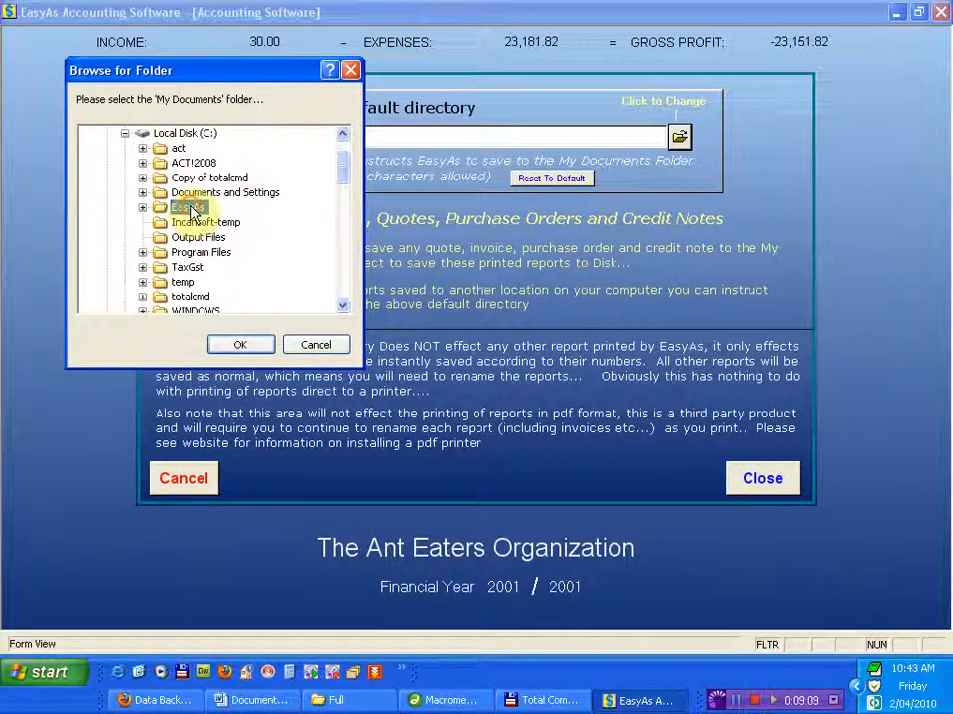
{"action": "left_click", "coordinate": [241, 347]}
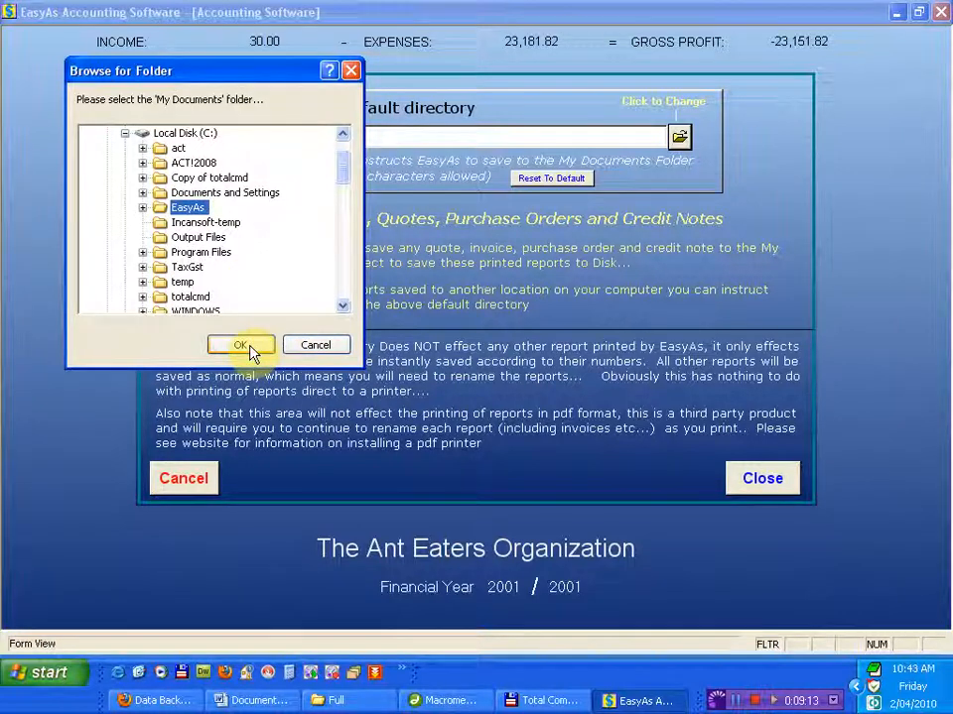
{"action": "left_click", "coordinate": [253, 352]}
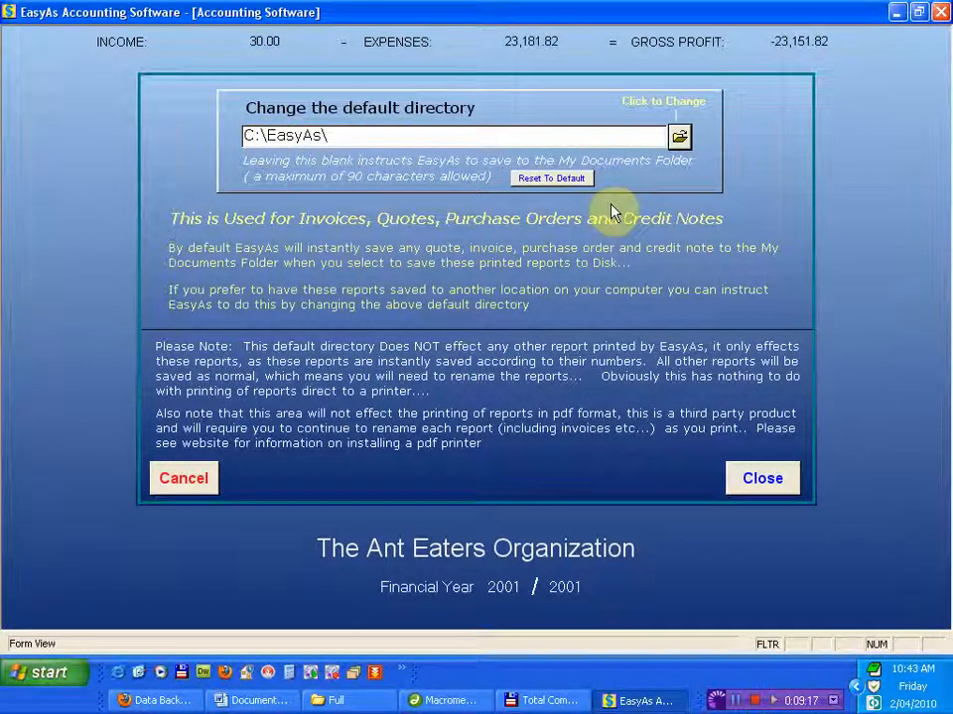
{"action": "left_click", "coordinate": [771, 480]}
{"action": "left_click", "coordinate": [516, 461]}
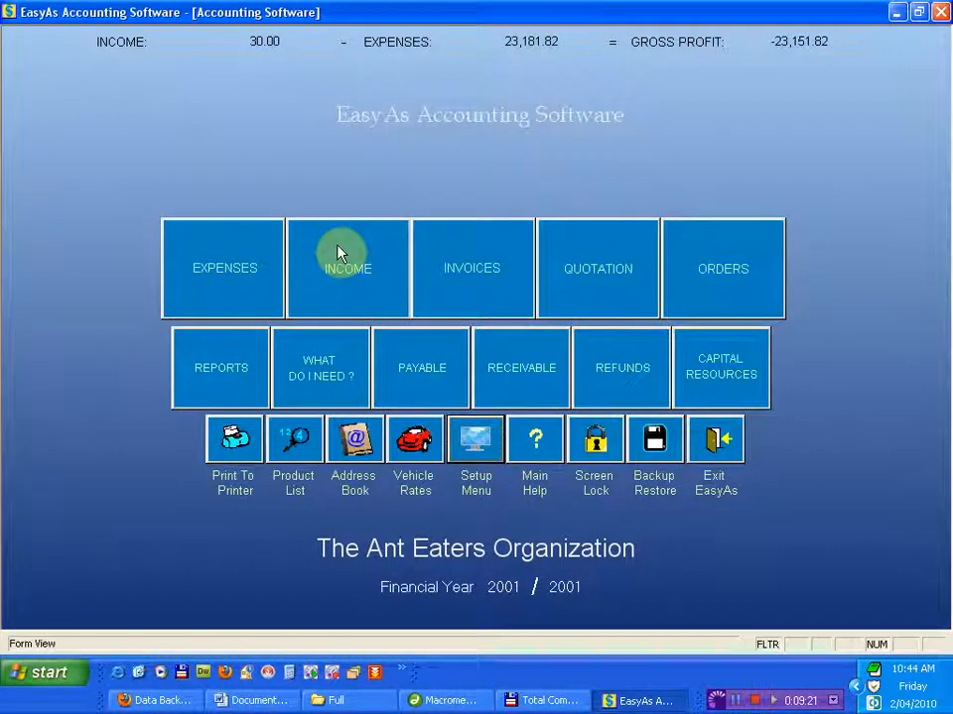
- Reopen the 99.00 invoice and print it to a file for emailing
{"action": "left_click", "coordinate": [502, 269]}
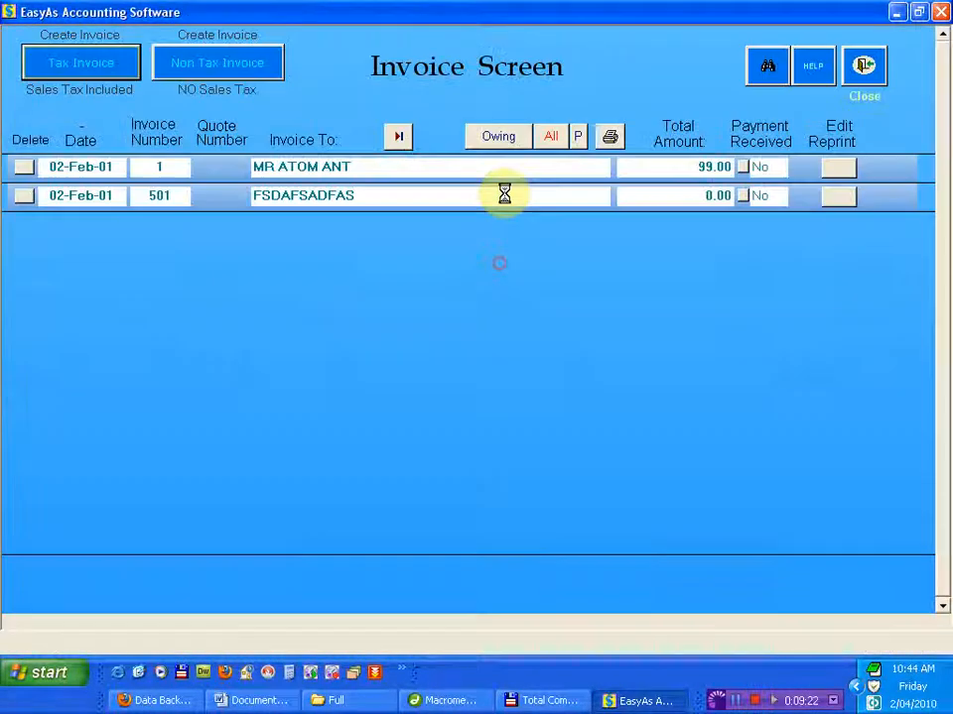
{"action": "left_click", "coordinate": [837, 167]}
{"action": "left_click", "coordinate": [88, 102]}
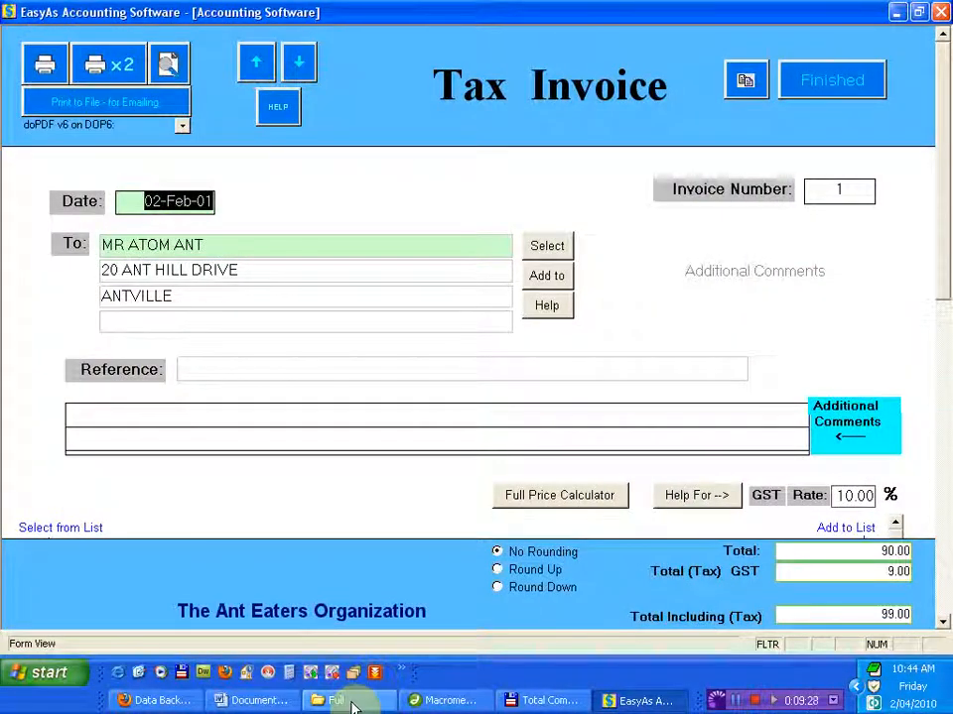
- Switch to Windows Explorer and check the C:\EasyAs folder for the saved invoice file
{"action": "left_click", "coordinate": [361, 701]}
{"action": "double_click", "coordinate": [341, 309]}
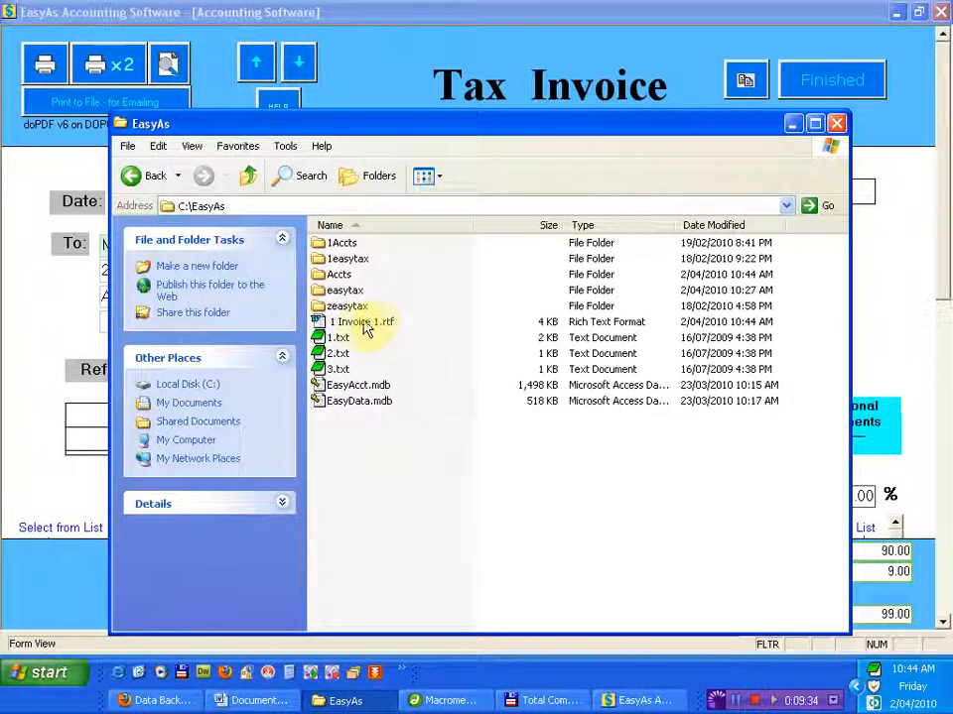
{"action": "left_click", "coordinate": [836, 123]}
- Finish the invoice, return to the Setup Menu and examine the Quote Defaults setting for the default phrase on all quotes
{"action": "left_click", "coordinate": [817, 80]}
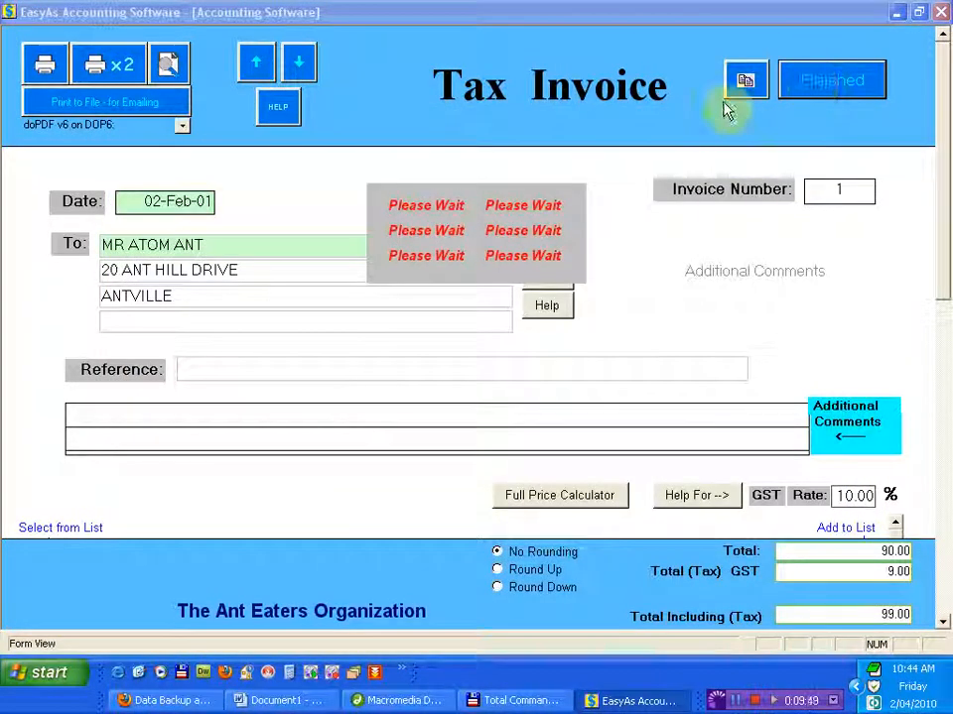
{"action": "left_click", "coordinate": [869, 72]}
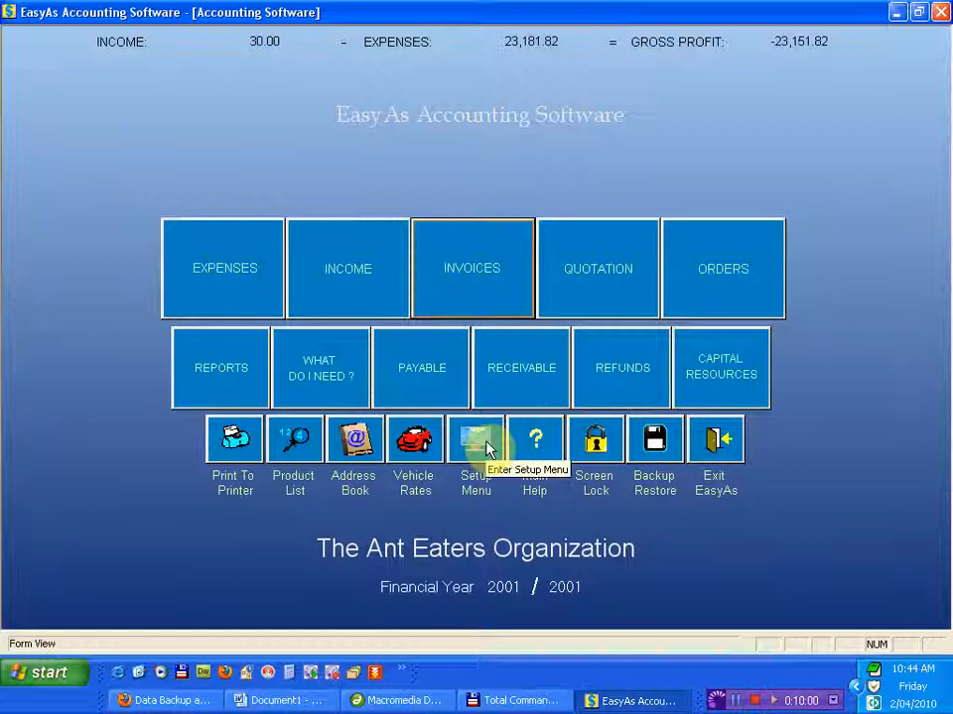
{"action": "left_click", "coordinate": [472, 440]}
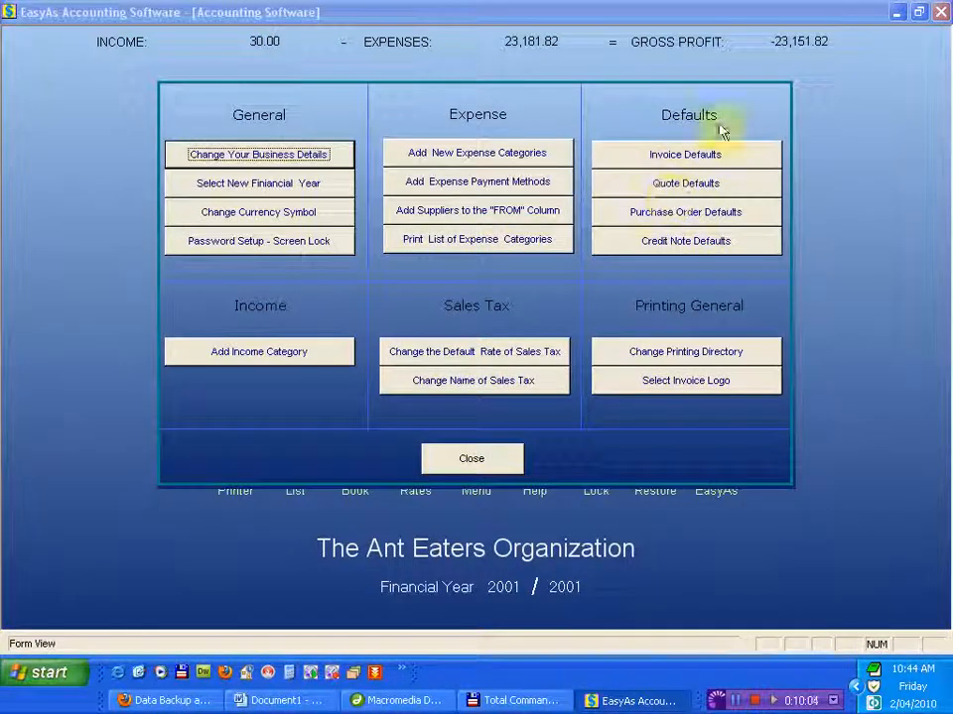
{"action": "left_click", "coordinate": [688, 184]}
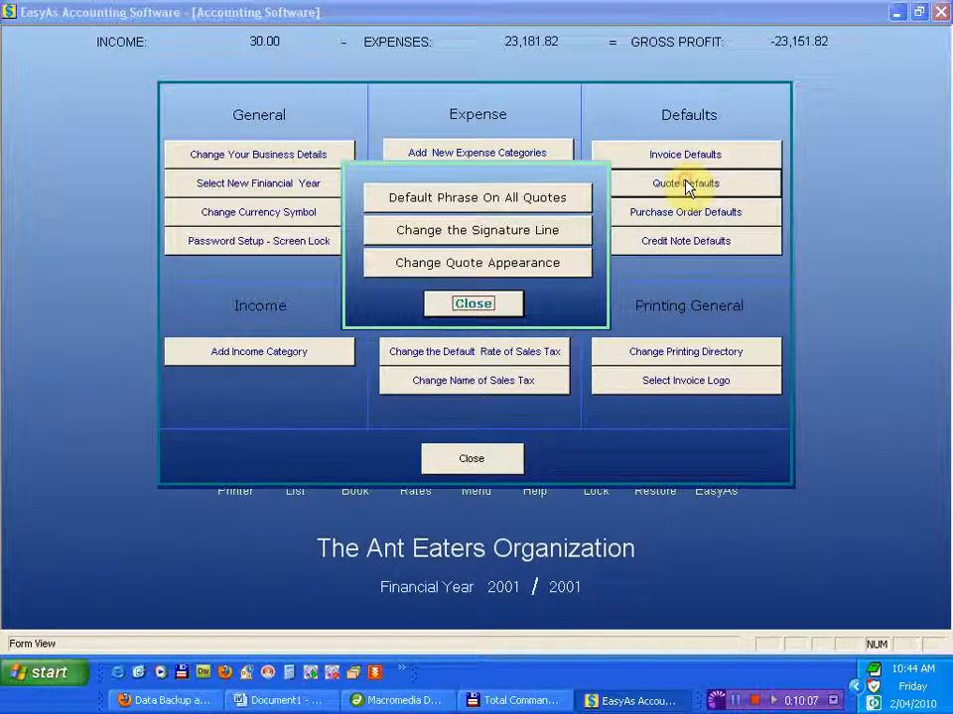
{"action": "left_click", "coordinate": [448, 201]}
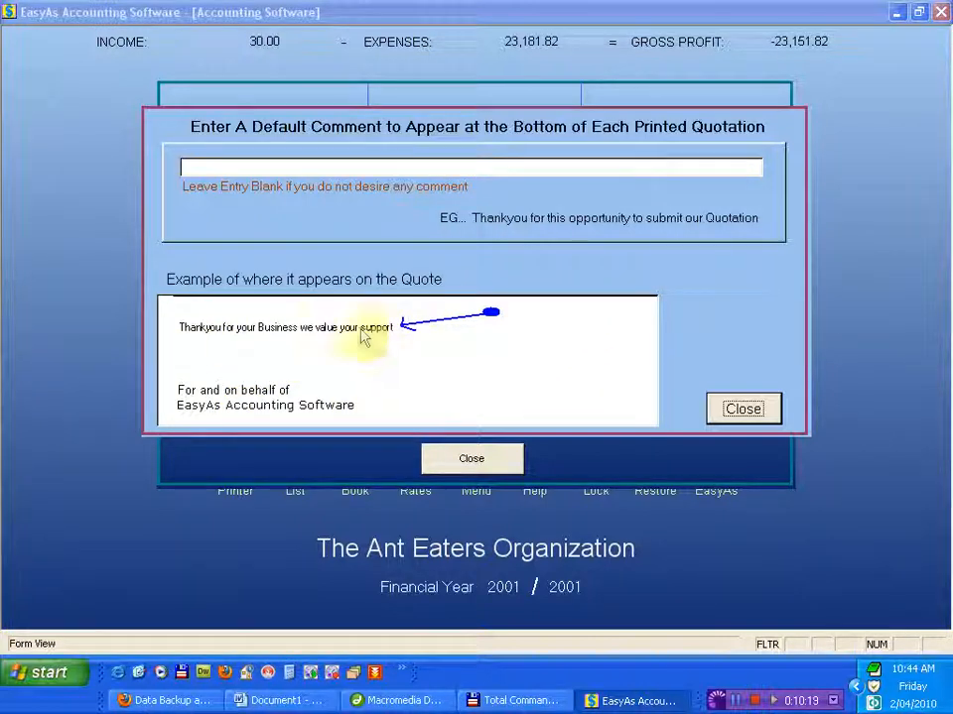
{"action": "left_click", "coordinate": [752, 410]}
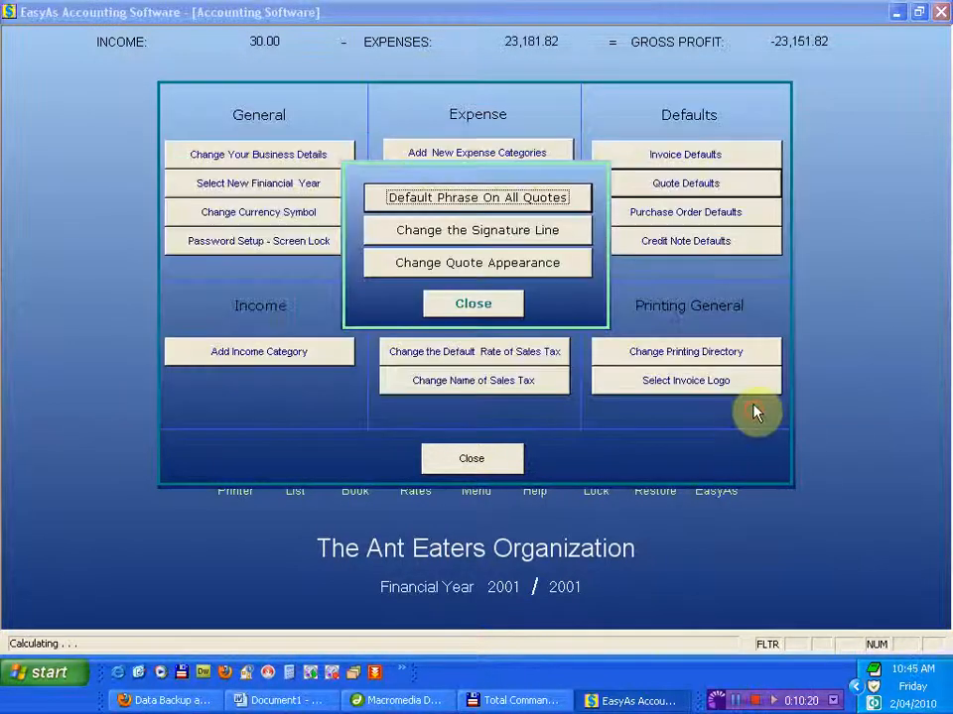
- Clear the first signature line in the Quote Defaults so it is blank on quotations
{"action": "left_click", "coordinate": [514, 232]}
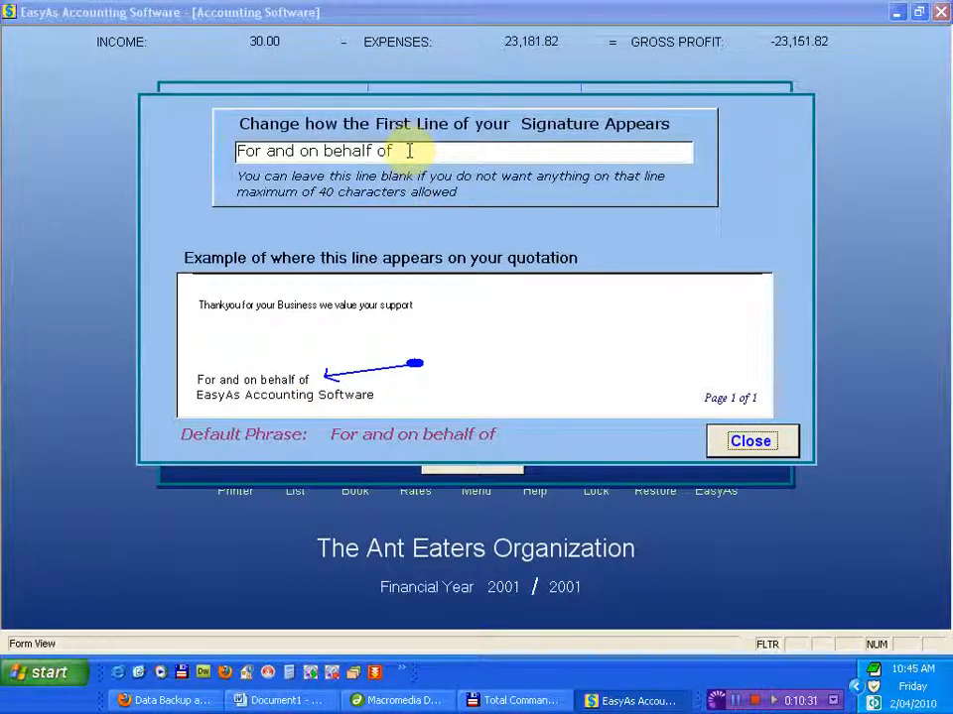
{"action": "left_click_drag", "start_coordinate": [408, 151], "coordinate": [205, 151]}
{"action": "key", "text": "Delete"}
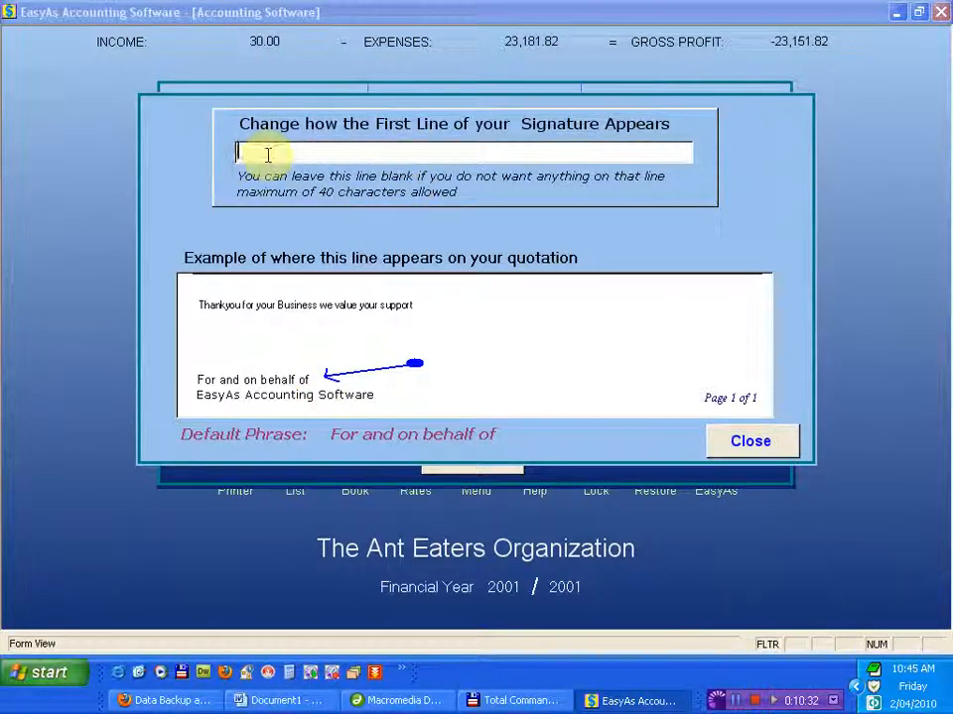
{"action": "left_click", "coordinate": [758, 441]}
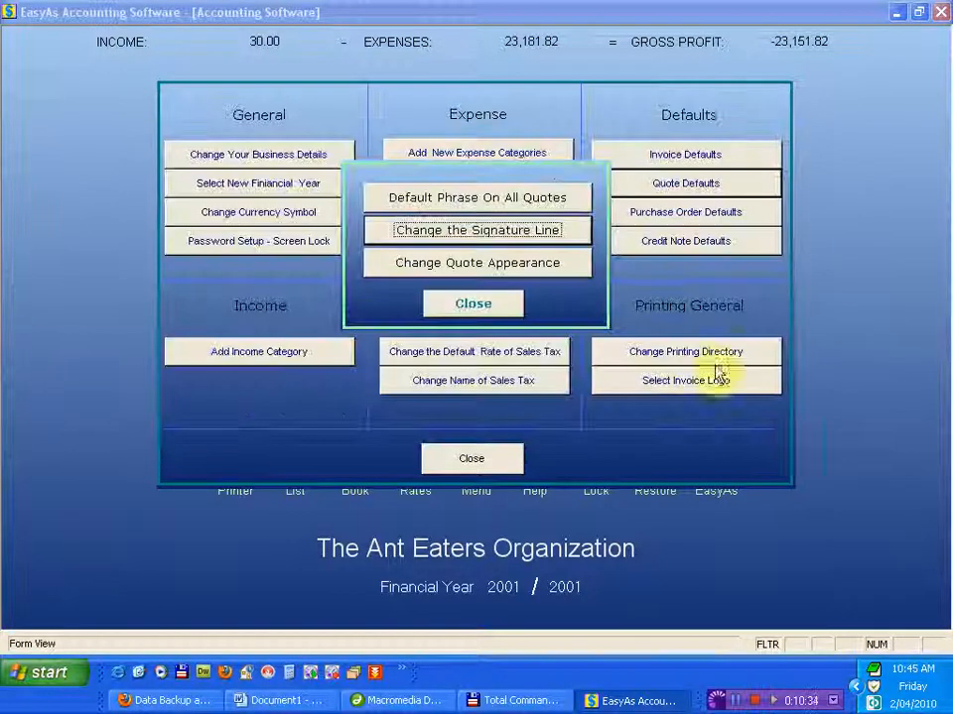
- Review the signature line and the quote appearance option for a comment next to tax in the Quote Defaults
{"action": "left_click", "coordinate": [507, 233]}
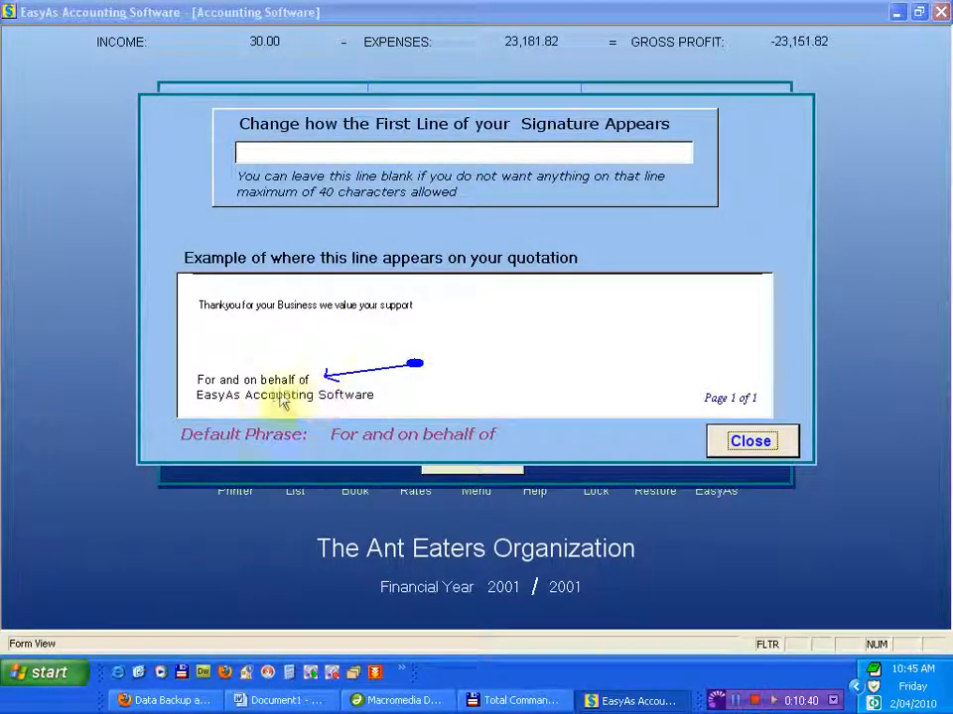
{"action": "left_click", "coordinate": [752, 442]}
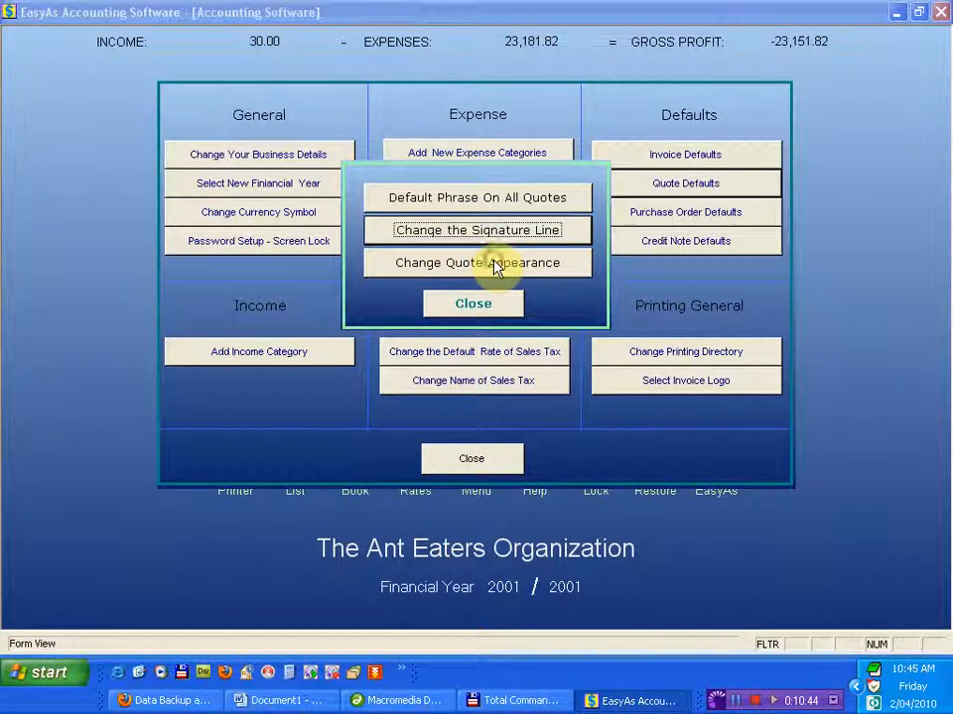
{"action": "left_click", "coordinate": [495, 266]}
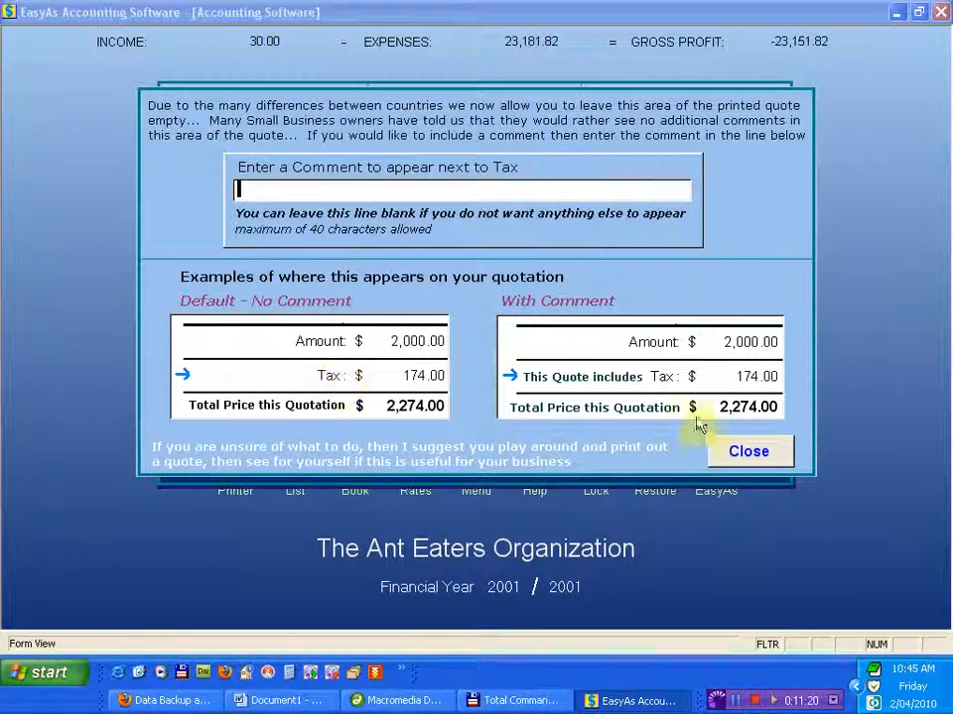
{"action": "left_click", "coordinate": [747, 450]}
{"action": "left_click", "coordinate": [473, 307]}
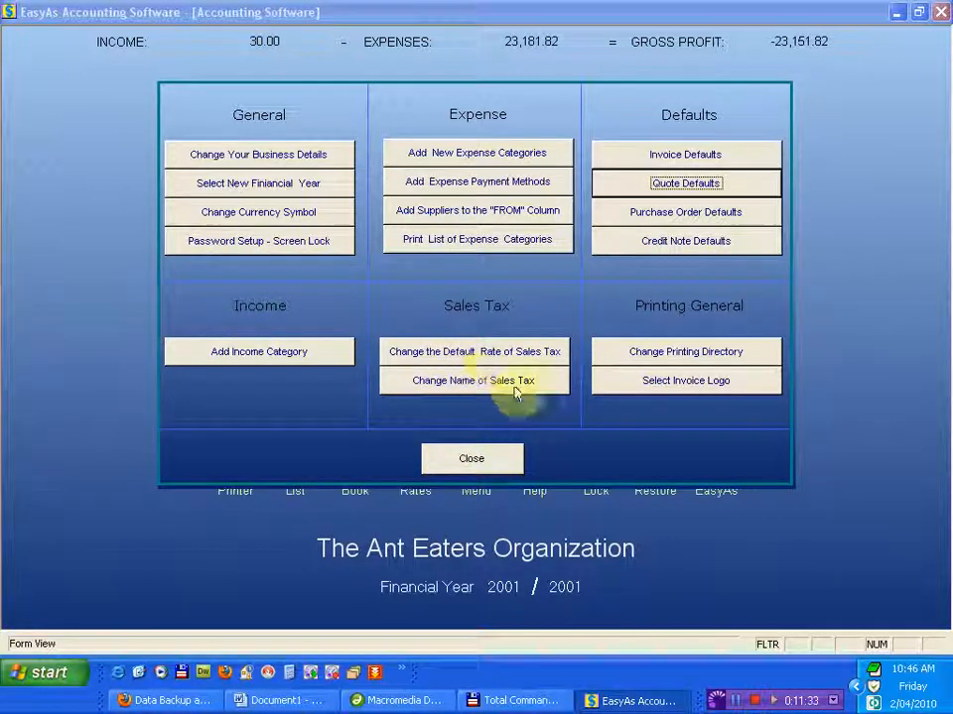
- Set the name of the sales tax to TAX and recheck where the tax comment appears in the quote appearance setting
{"action": "left_click", "coordinate": [489, 382]}
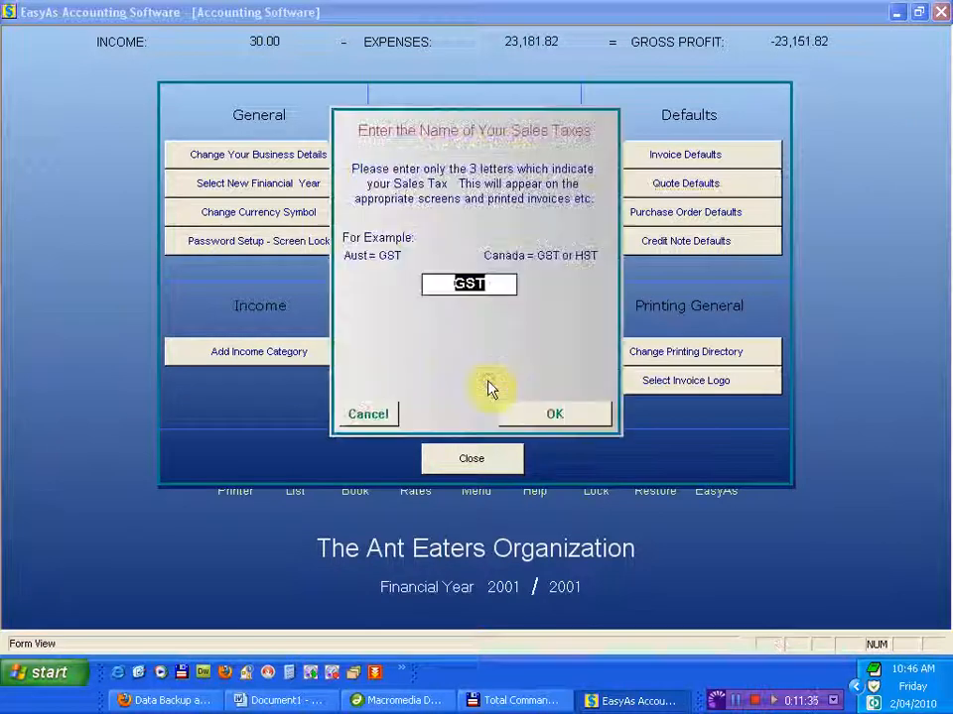
{"action": "left_click", "coordinate": [534, 421]}
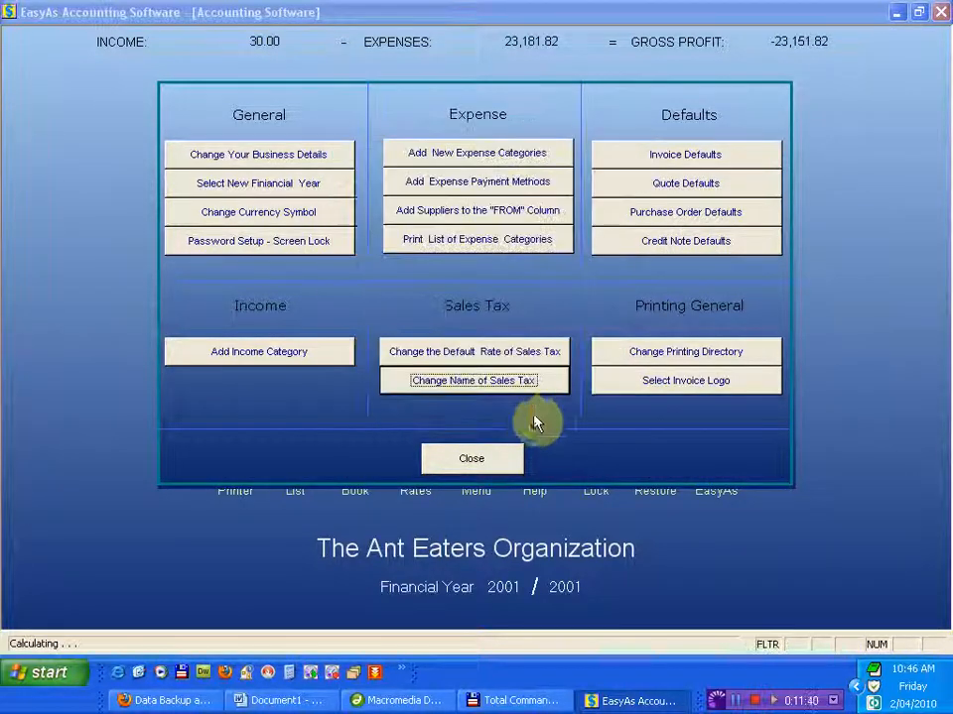
{"action": "left_click", "coordinate": [688, 187]}
{"action": "left_click", "coordinate": [485, 270]}
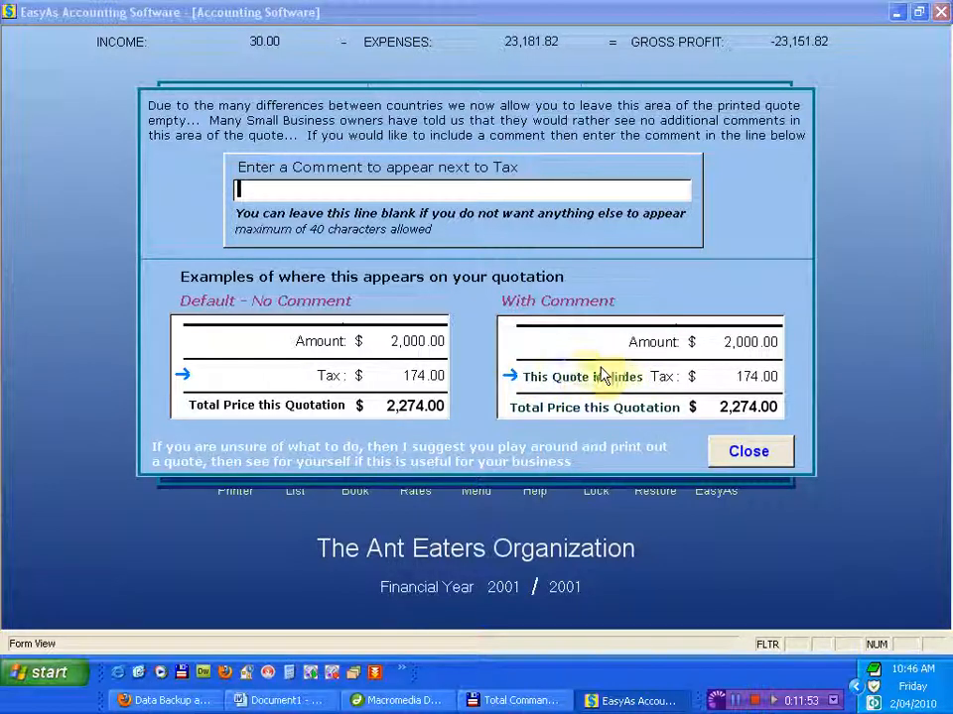
{"action": "left_click", "coordinate": [746, 457]}
{"action": "left_click", "coordinate": [473, 304]}
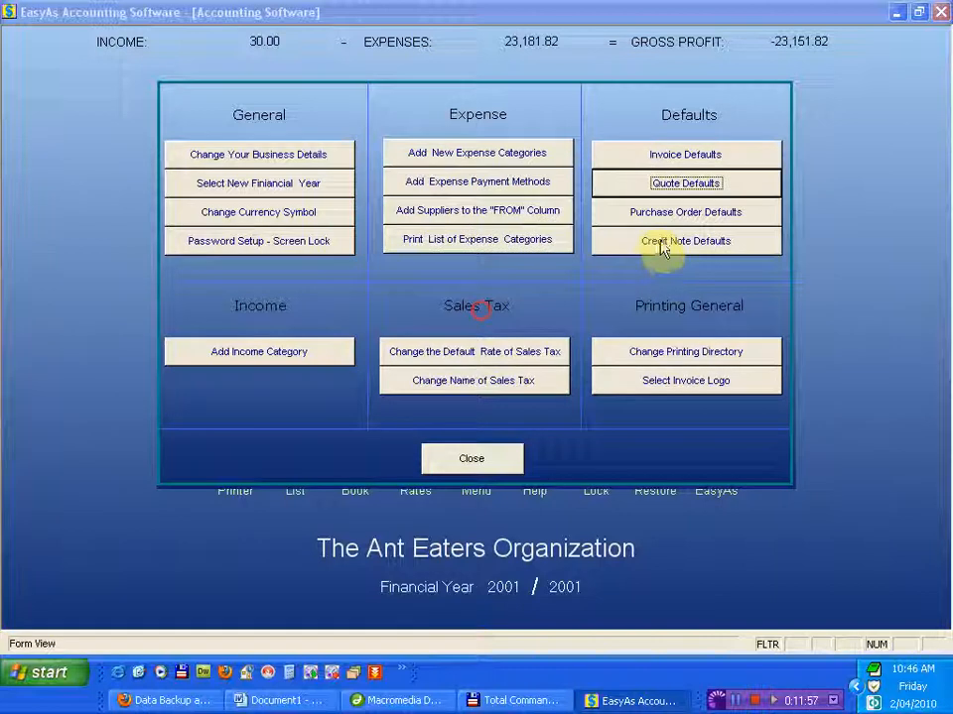
- Leave the Setup Menu, open quote number 1 for editing and examine the tax line in its print preview
{"action": "left_click", "coordinate": [680, 184]}
{"action": "left_click", "coordinate": [501, 304]}
{"action": "left_click", "coordinate": [488, 459]}
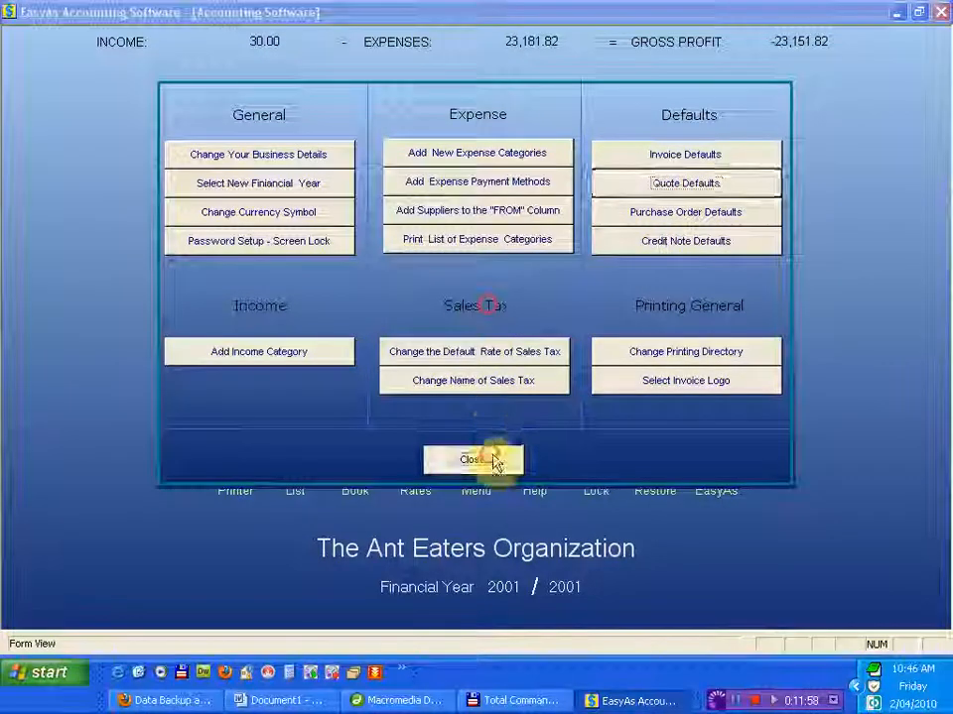
{"action": "left_click", "coordinate": [574, 293]}
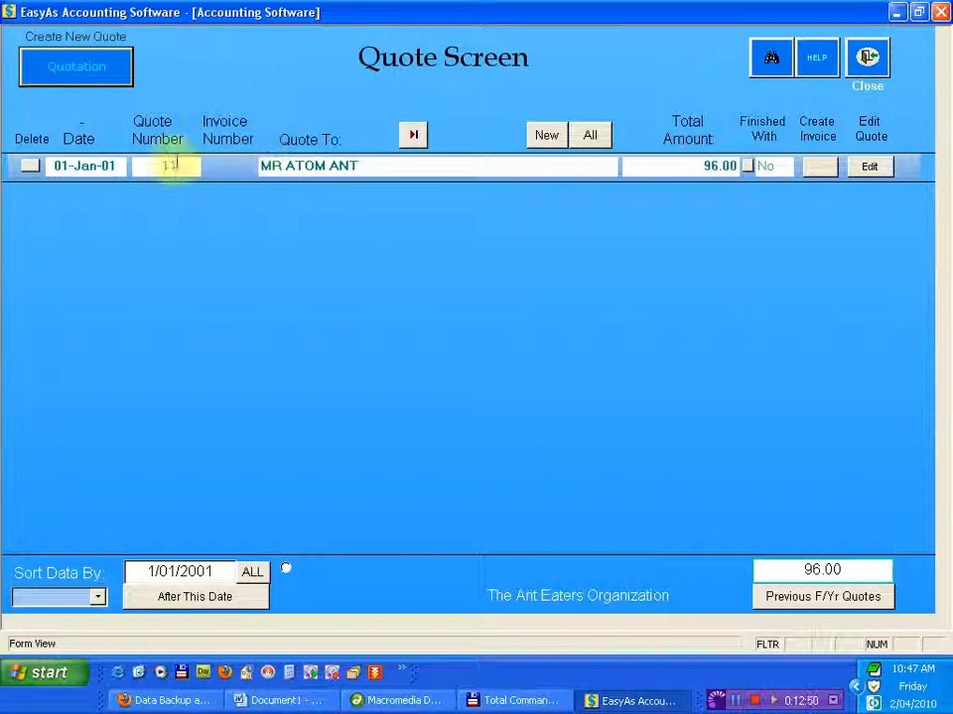
{"action": "left_click", "coordinate": [865, 174]}
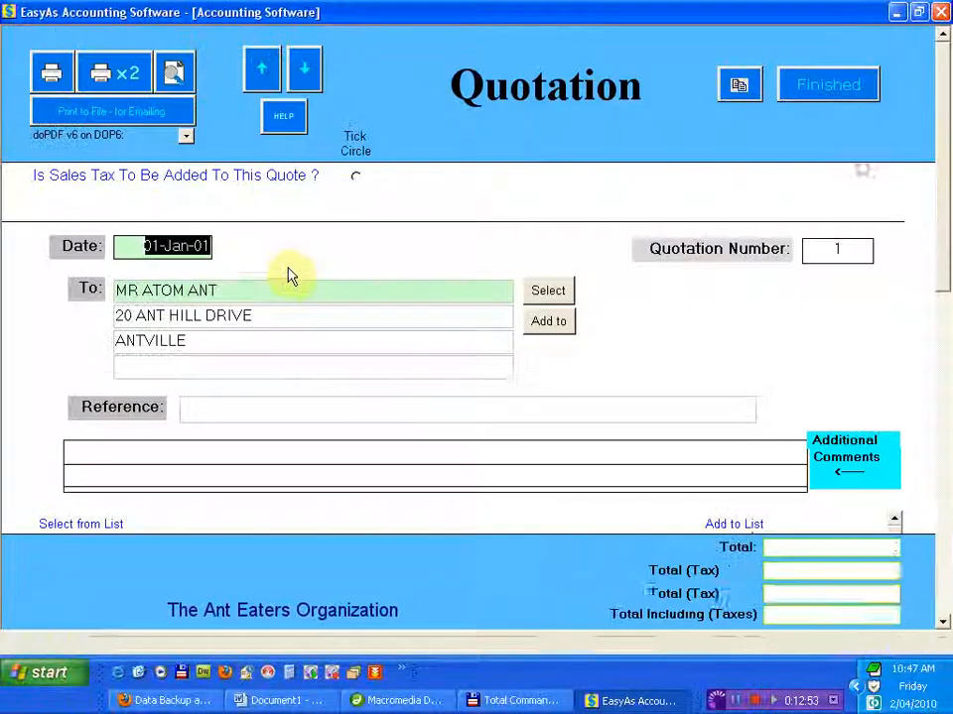
{"action": "left_click", "coordinate": [175, 74]}
{"action": "left_click", "coordinate": [376, 270]}
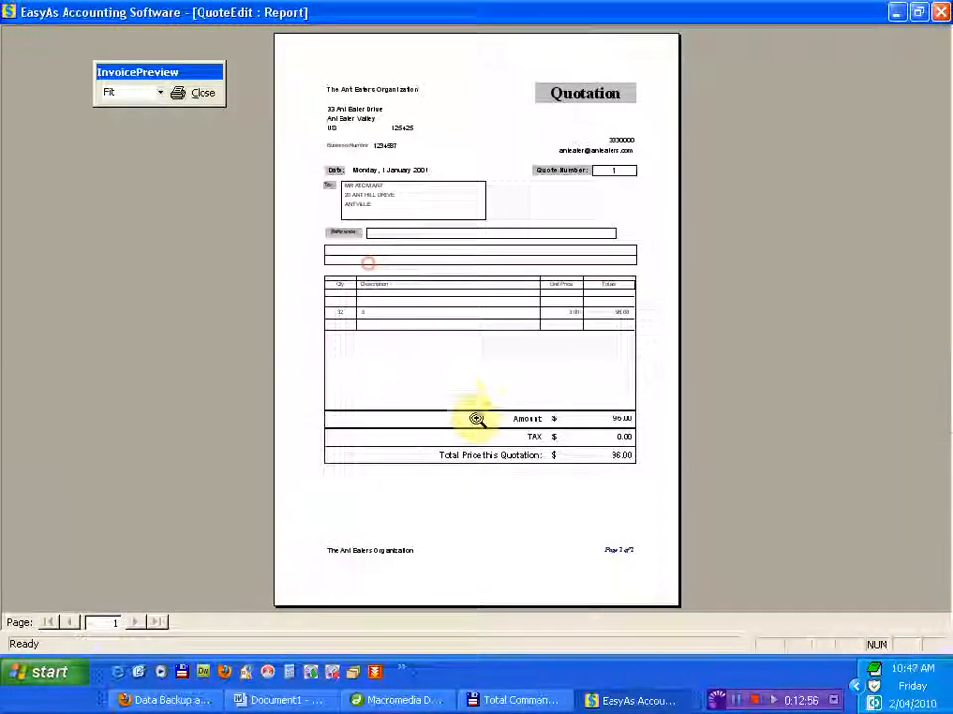
{"action": "left_click", "coordinate": [476, 418]}
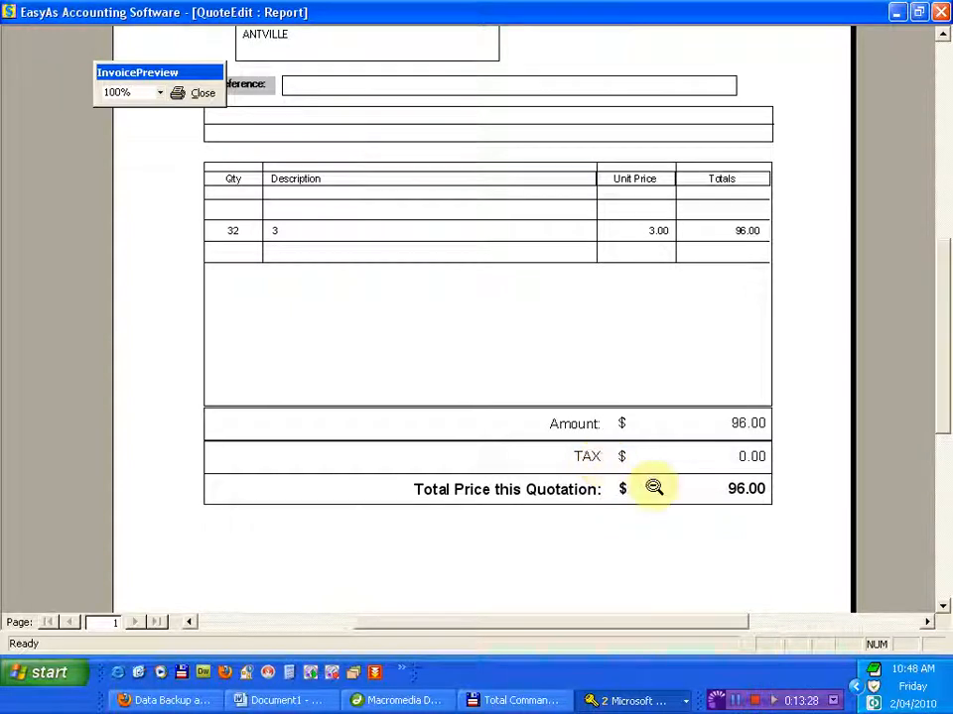
- Switch to the other EasyAs window to compare the tax line in its quote preview, and close that window
{"action": "left_click", "coordinate": [629, 700]}
{"action": "left_click", "coordinate": [637, 677]}
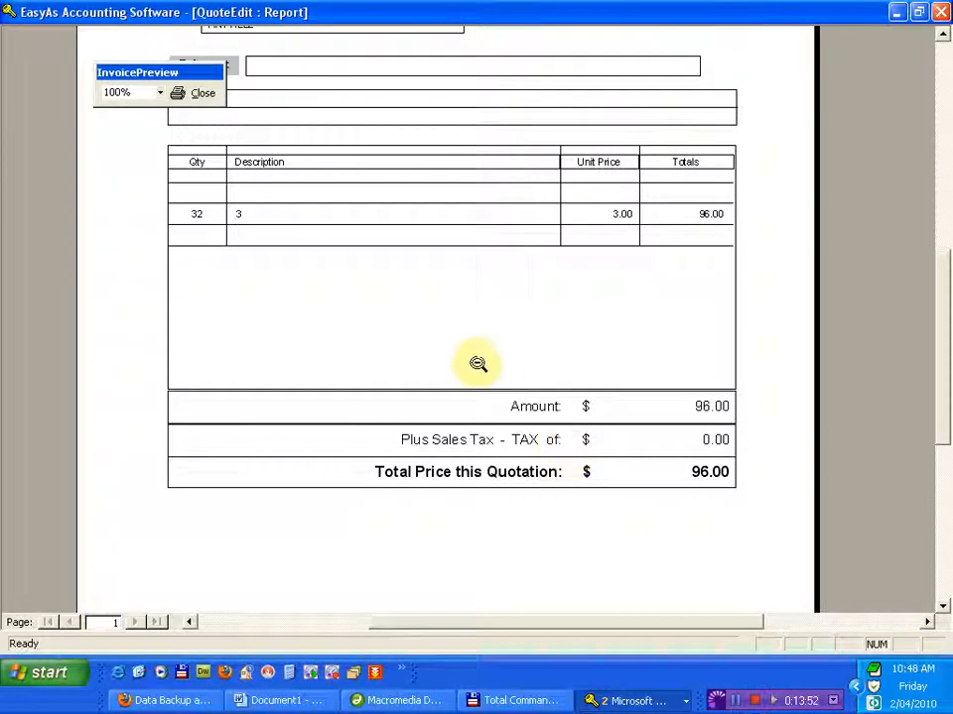
{"action": "left_click", "coordinate": [204, 94]}
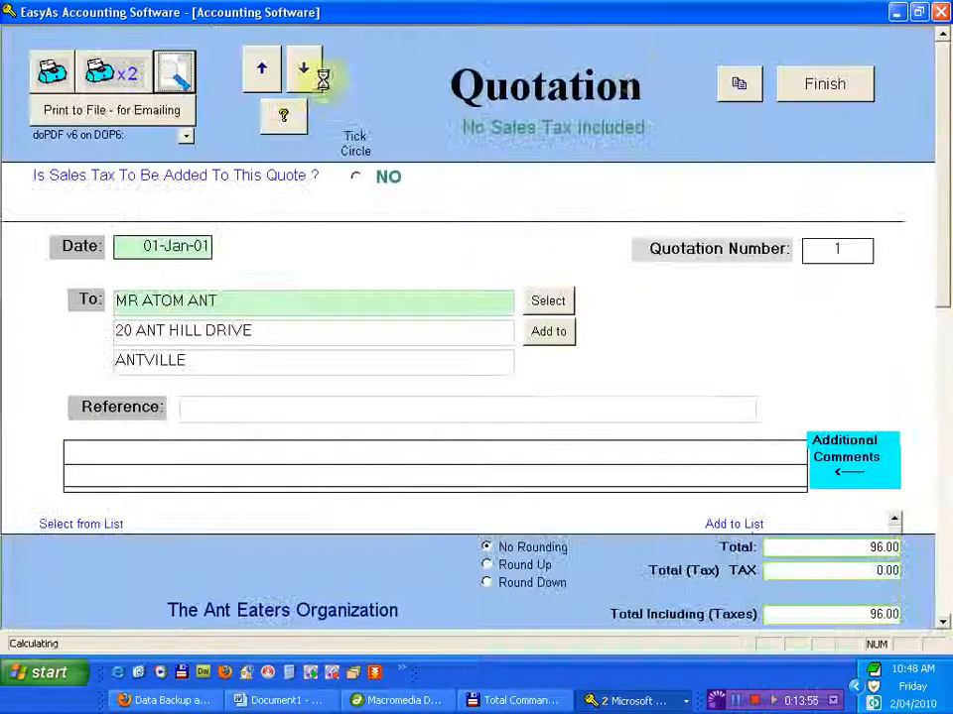
{"action": "left_click", "coordinate": [941, 13]}
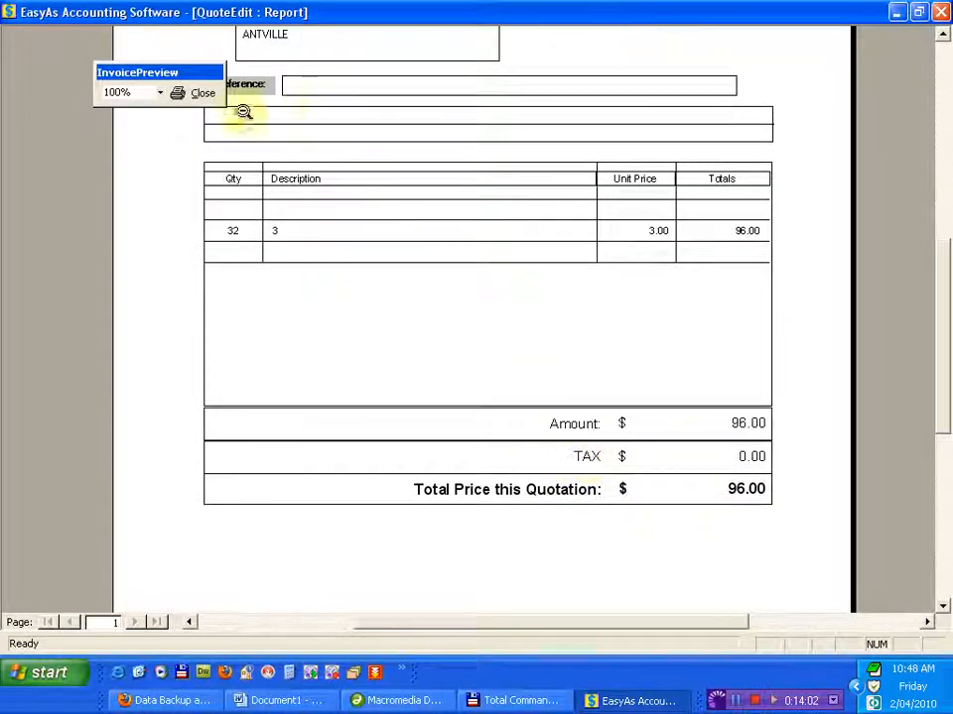
- Finish the quote and set the comment next to tax to "qwerqwerwqer" in the quote appearance defaults
{"action": "left_click", "coordinate": [205, 94]}
{"action": "left_click", "coordinate": [839, 91]}
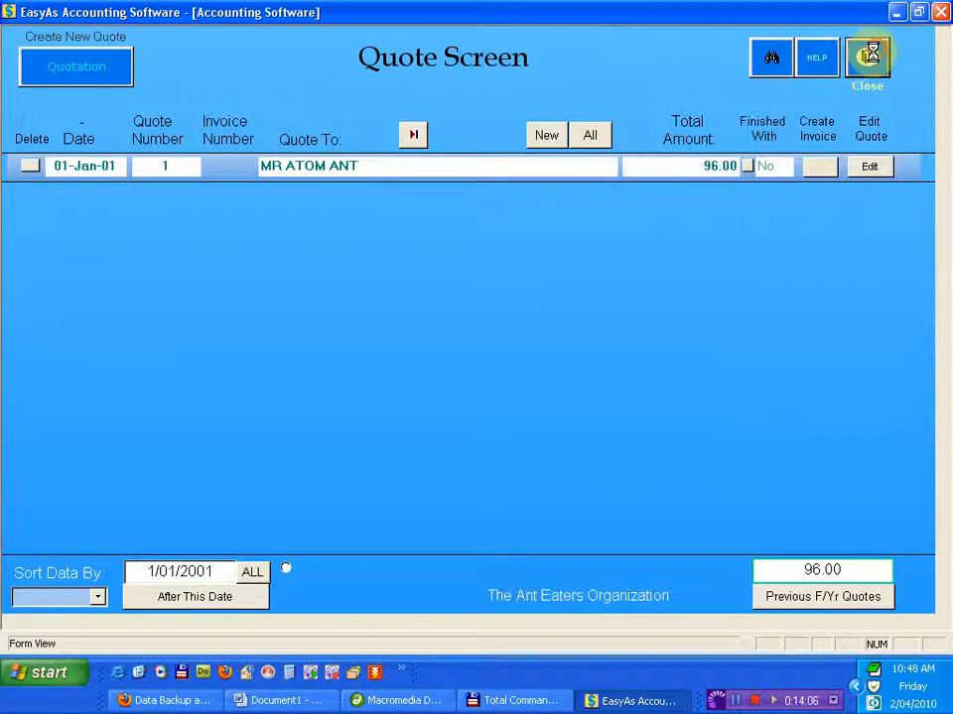
{"action": "left_click", "coordinate": [867, 58]}
{"action": "left_click", "coordinate": [483, 458]}
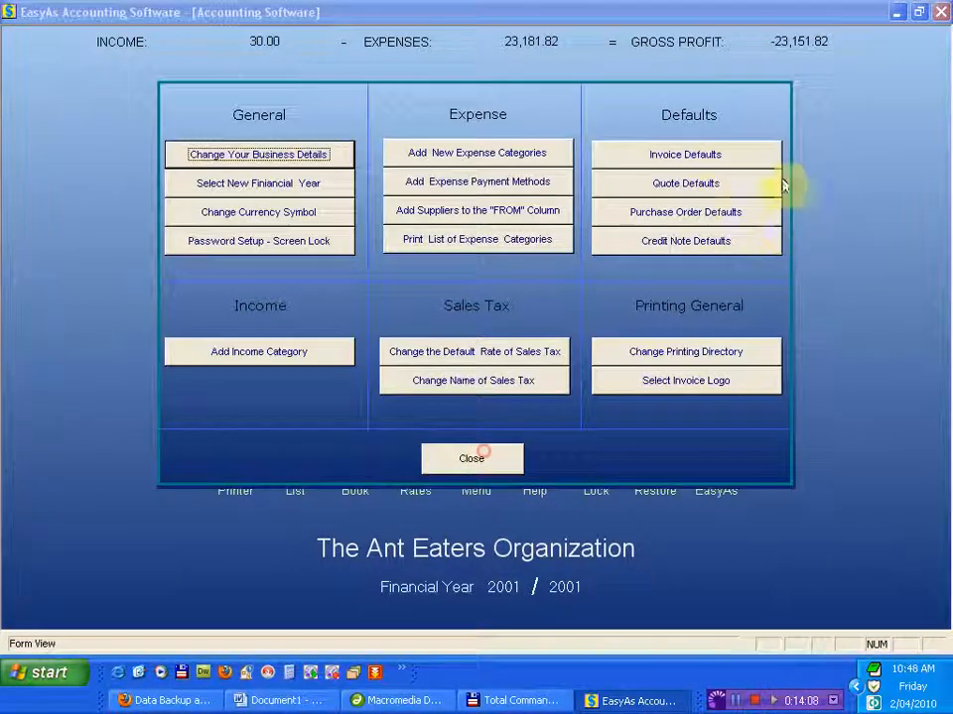
{"action": "left_click", "coordinate": [701, 195]}
{"action": "left_click", "coordinate": [486, 263]}
{"action": "type", "text": "qwerqwerwqer"}
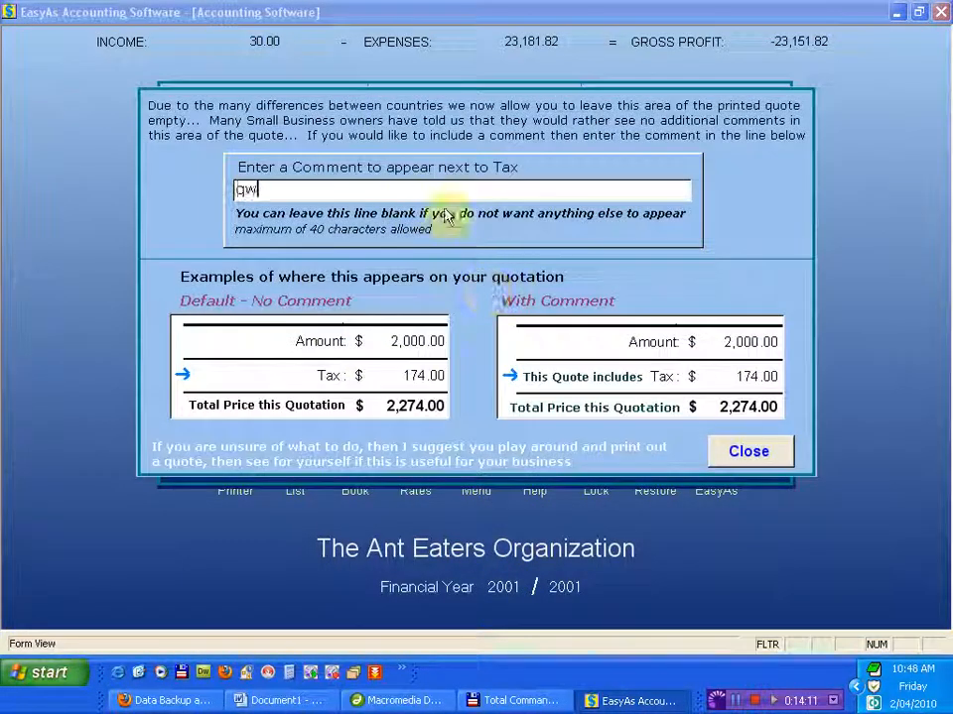
{"action": "left_click", "coordinate": [747, 451]}
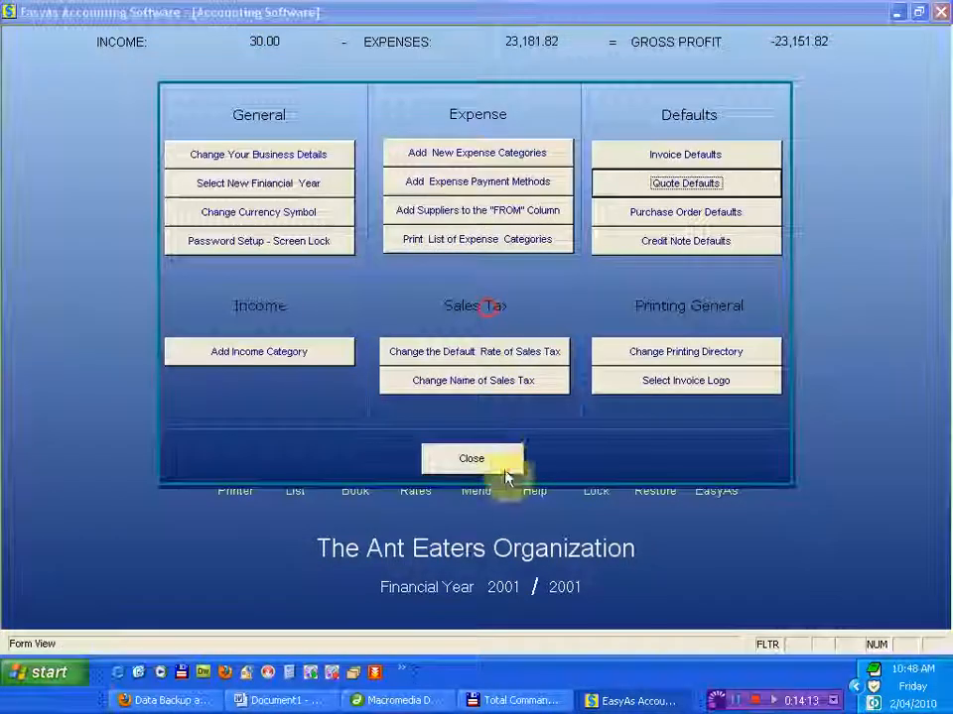
- Reopen quote number 1 and check the custom tax comment in its zoomed print preview
{"action": "left_click", "coordinate": [472, 458]}
{"action": "left_click", "coordinate": [576, 279]}
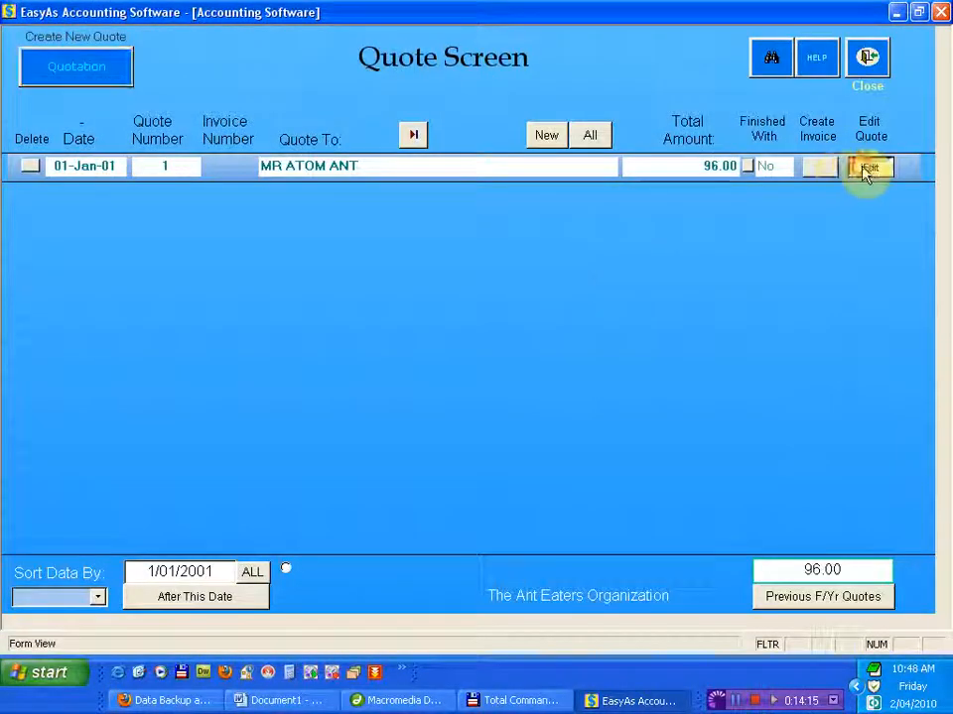
{"action": "left_click", "coordinate": [870, 166]}
{"action": "left_click", "coordinate": [173, 72]}
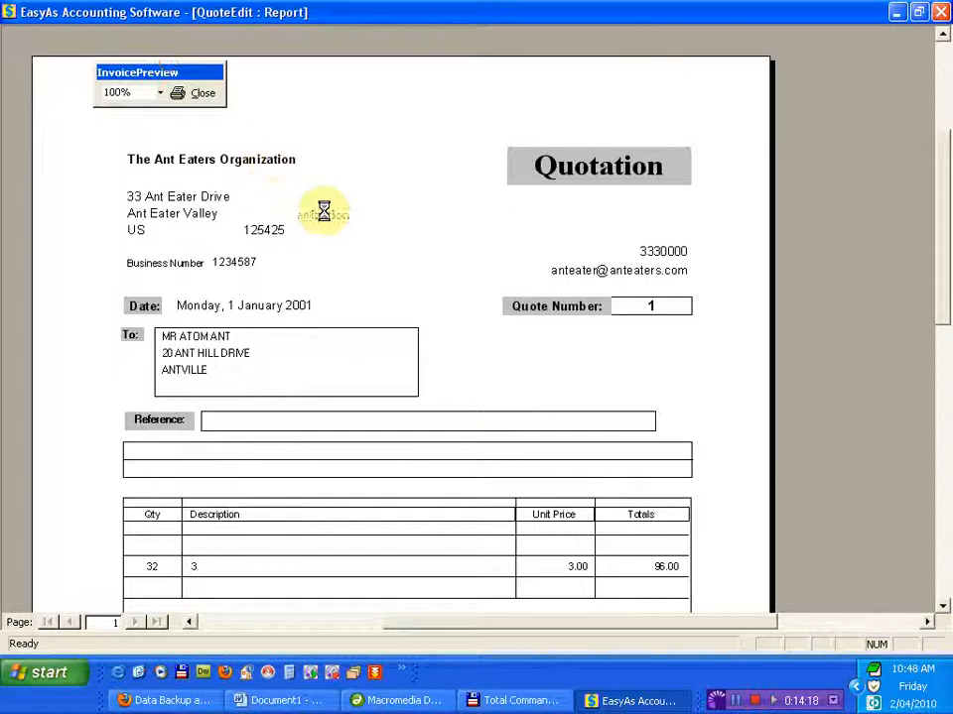
{"action": "left_click", "coordinate": [477, 427]}
{"action": "left_click", "coordinate": [496, 451]}
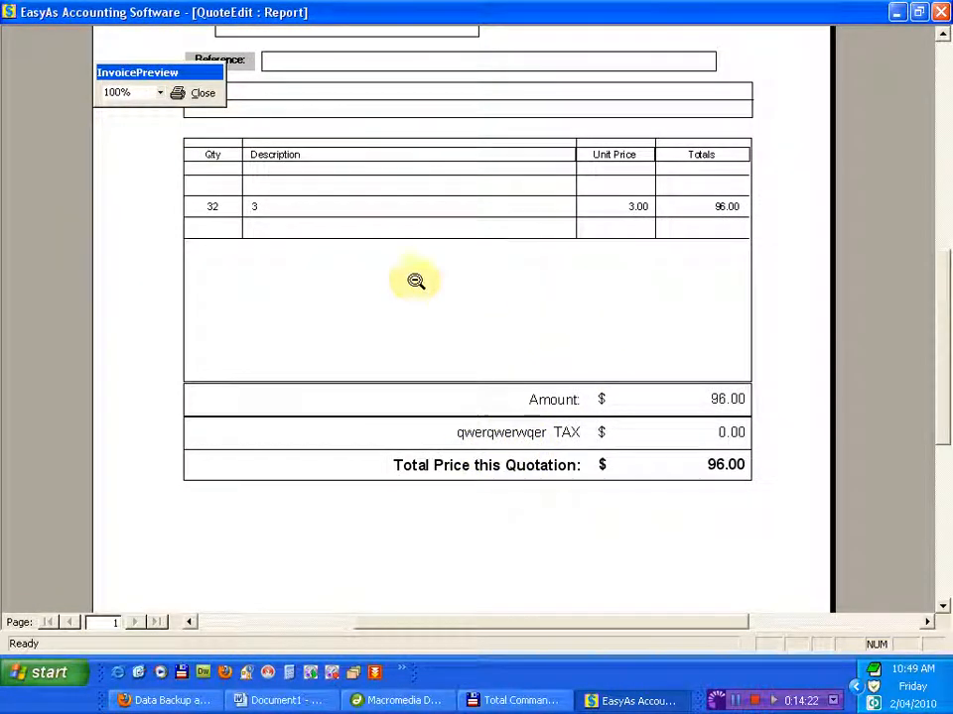
- Close the quote preview and examine the signature line setting in the Invoice Defaults of the Setup Menu
{"action": "left_click", "coordinate": [203, 93]}
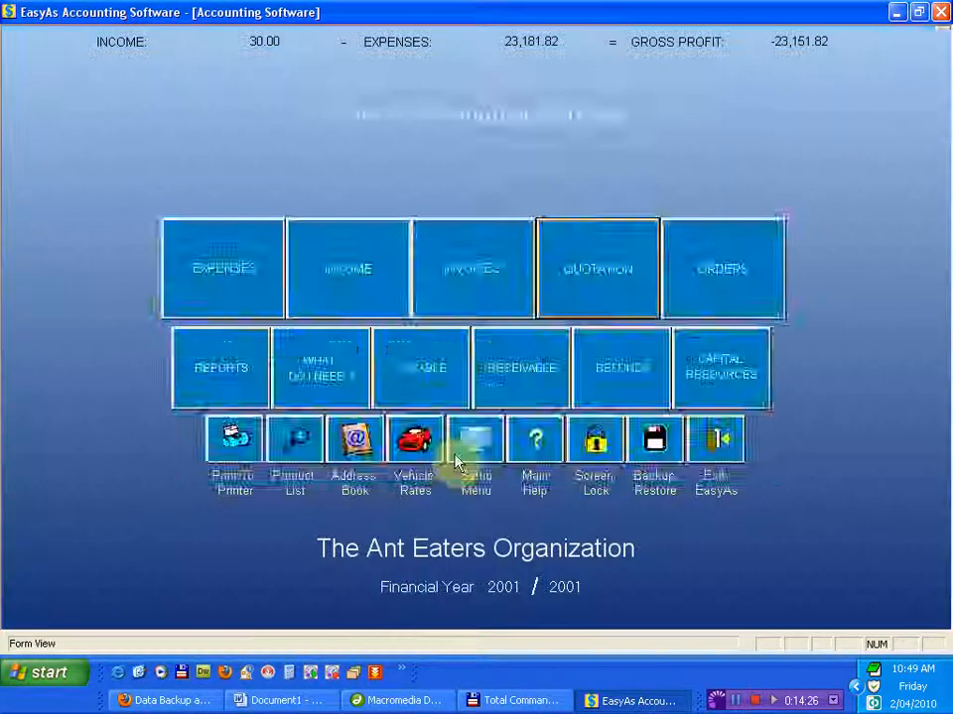
{"action": "left_click", "coordinate": [453, 453]}
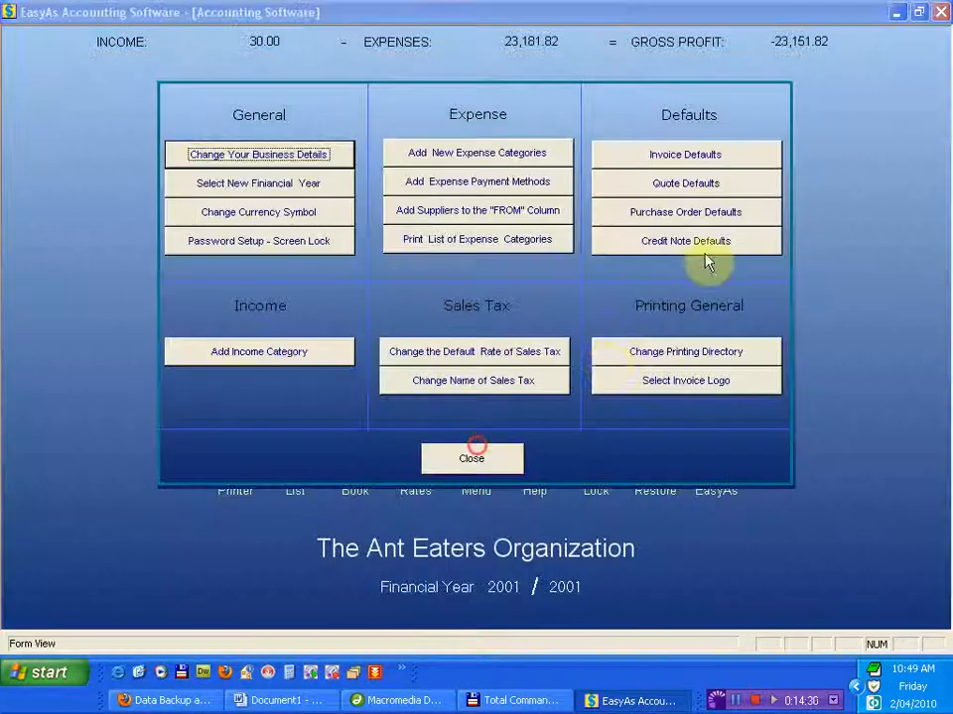
{"action": "left_click", "coordinate": [690, 154]}
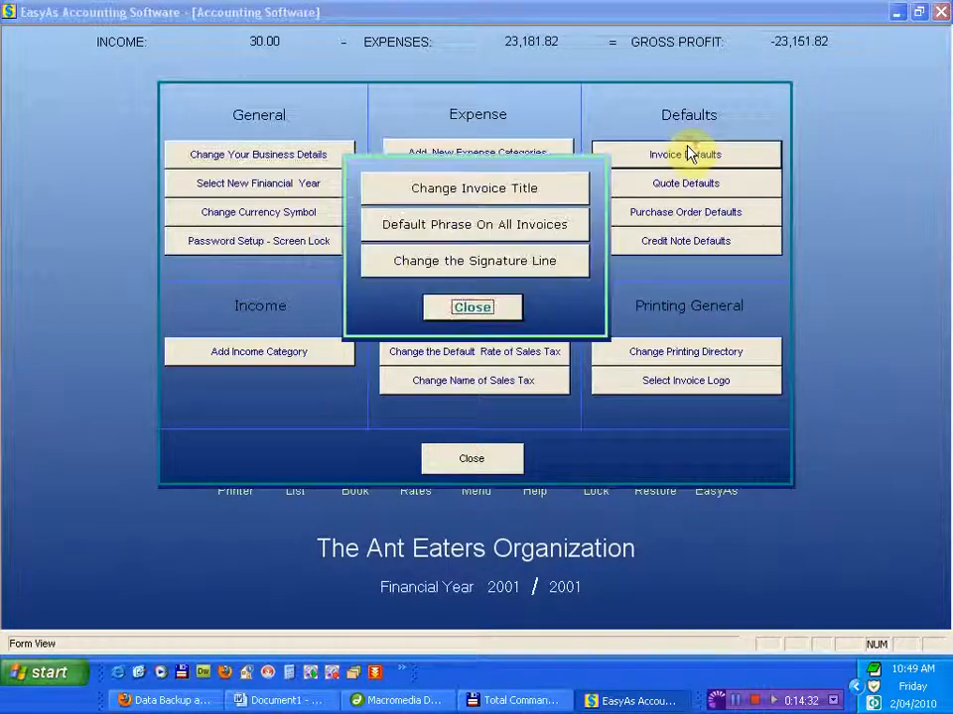
{"action": "left_click", "coordinate": [473, 262]}
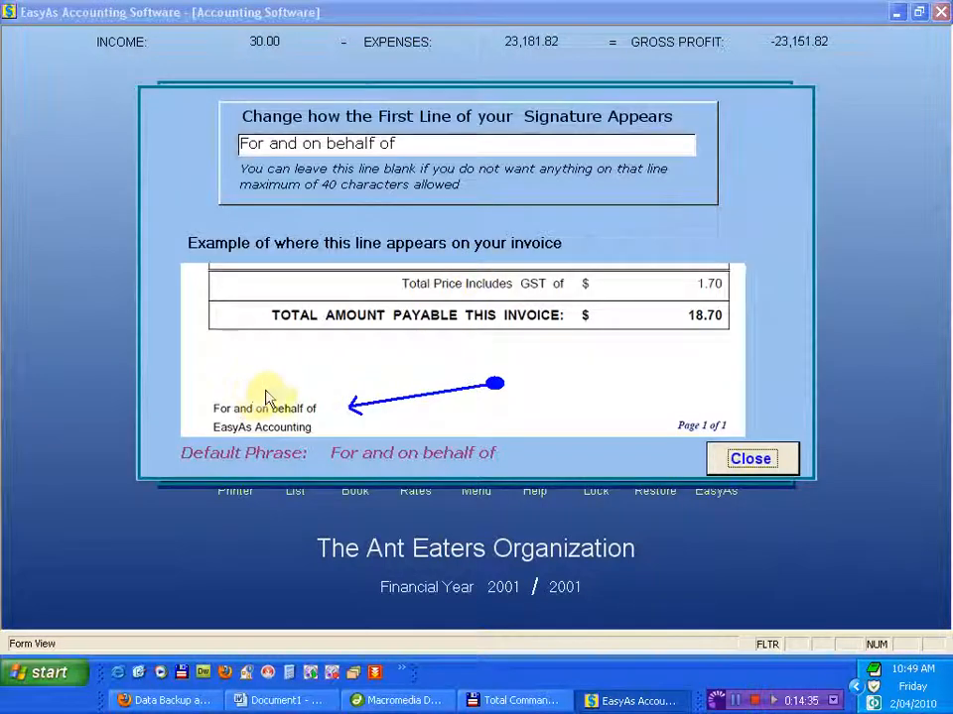
{"action": "left_click", "coordinate": [769, 464]}
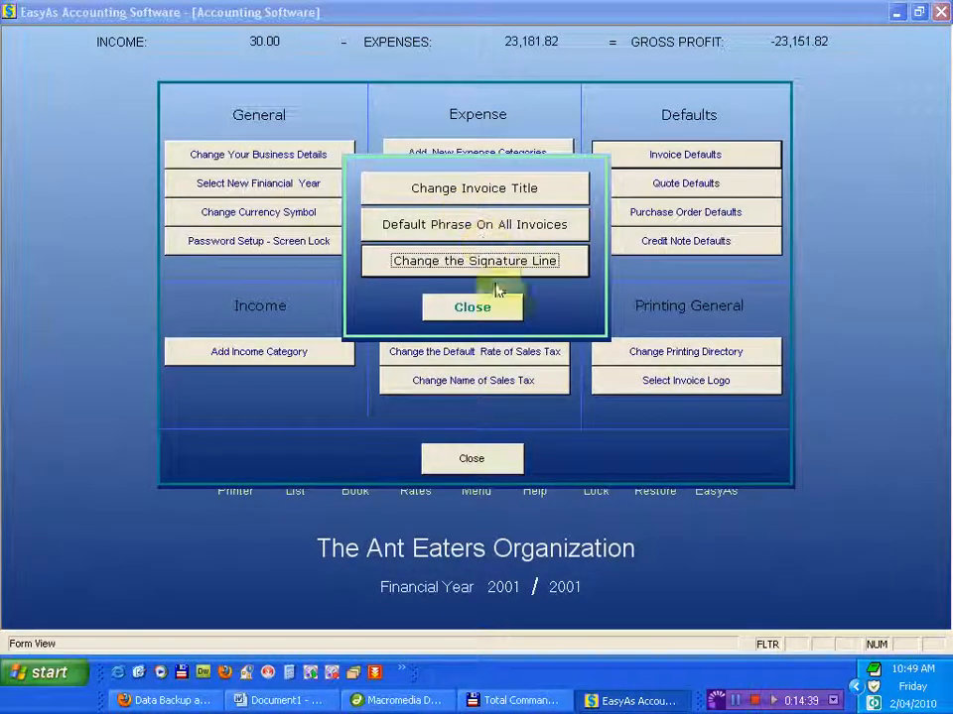
{"action": "left_click", "coordinate": [472, 307]}
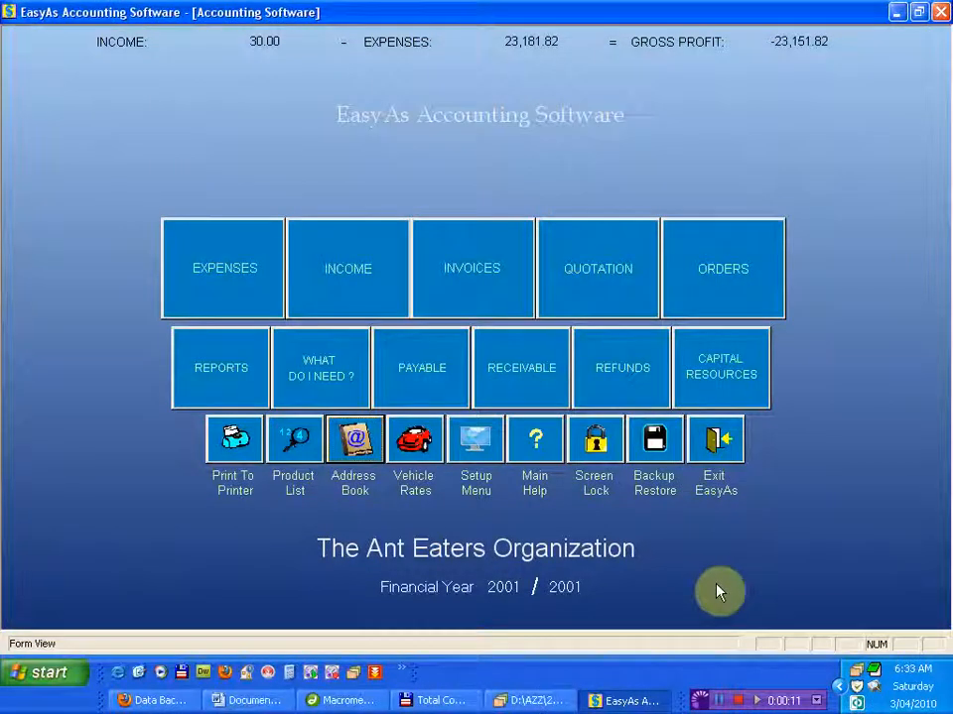
- Examine the fourth name and address line in the Client Address Book and in tax invoice 501
{"action": "left_click", "coordinate": [347, 443]}
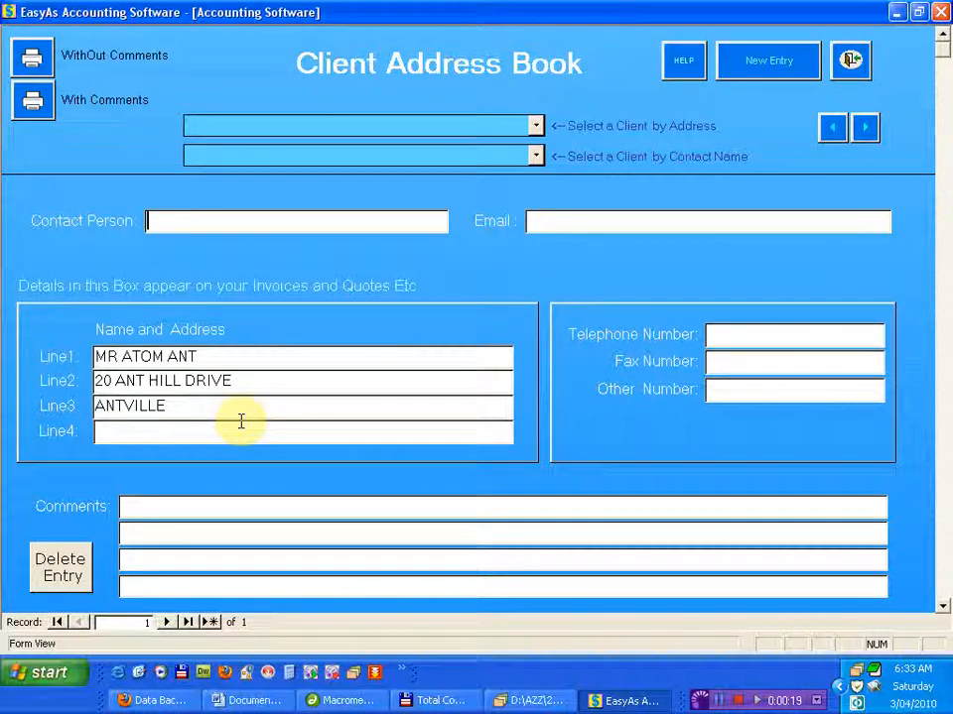
{"action": "left_click", "coordinate": [850, 60]}
{"action": "left_click", "coordinate": [521, 273]}
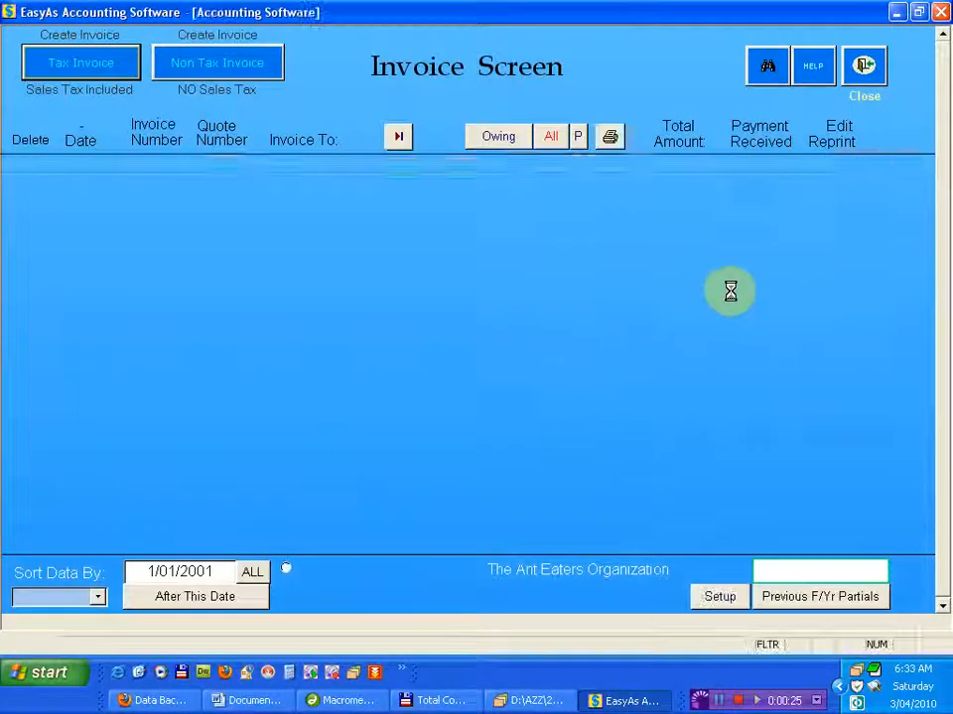
{"action": "left_click", "coordinate": [825, 198]}
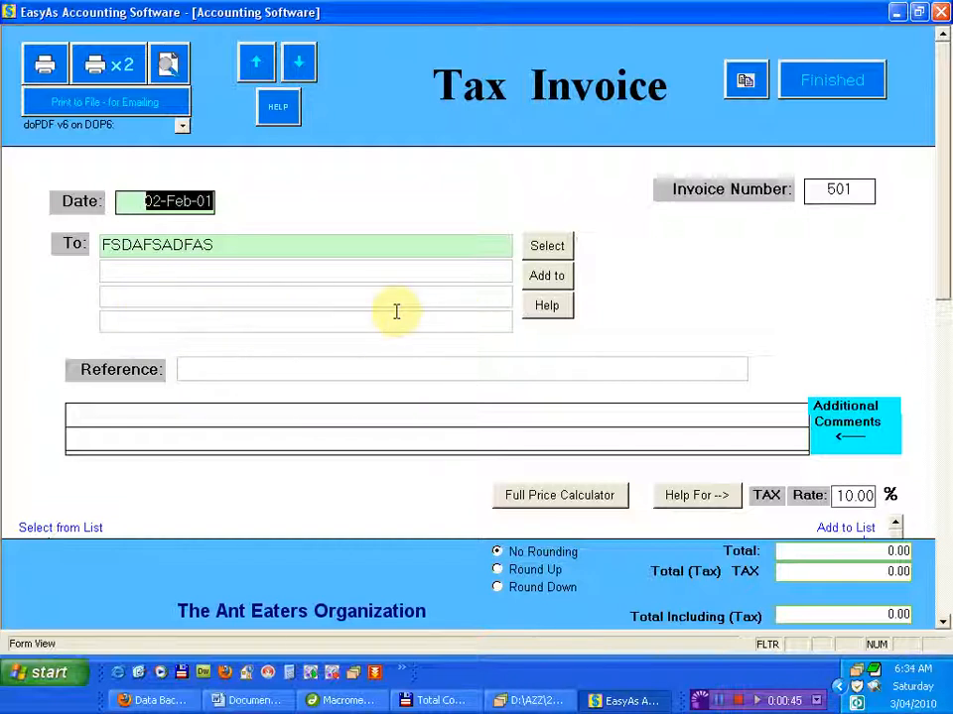
- Open the invoice's name and address selection list and toggle between its three-column and four-column views, ending with four columns
{"action": "left_click", "coordinate": [546, 246]}
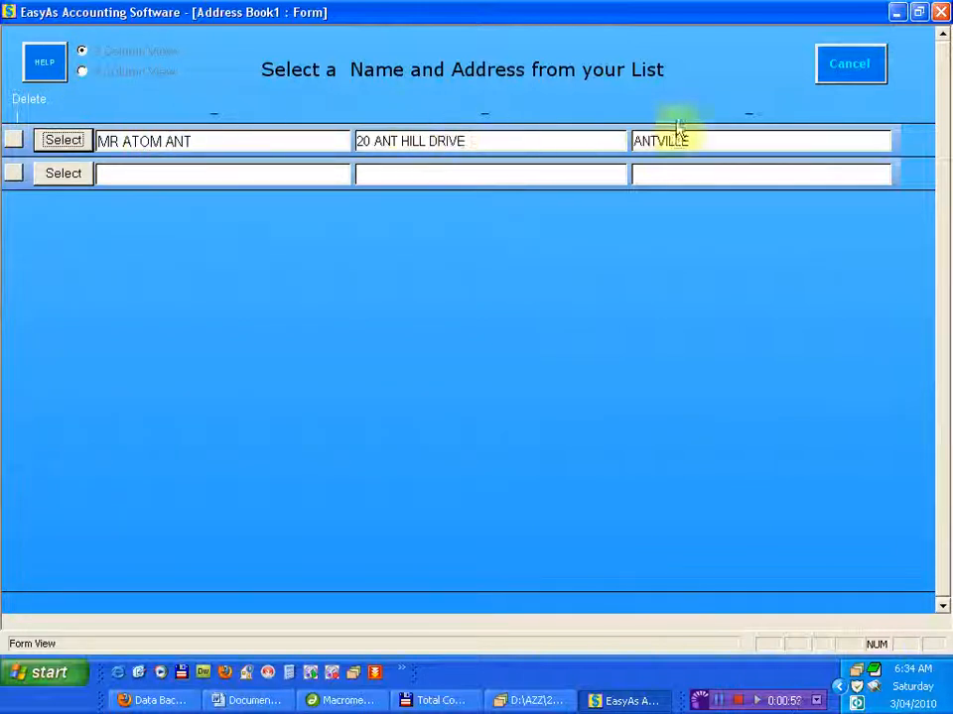
{"action": "left_click", "coordinate": [82, 72]}
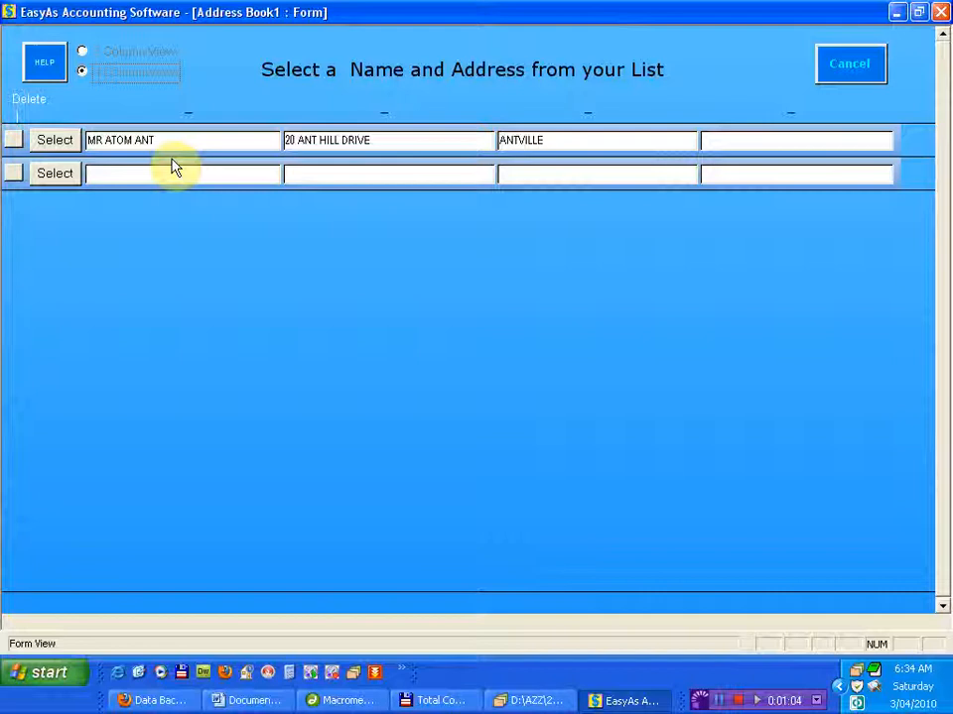
{"action": "left_click", "coordinate": [83, 51]}
{"action": "left_click", "coordinate": [83, 53]}
{"action": "left_click", "coordinate": [83, 71]}
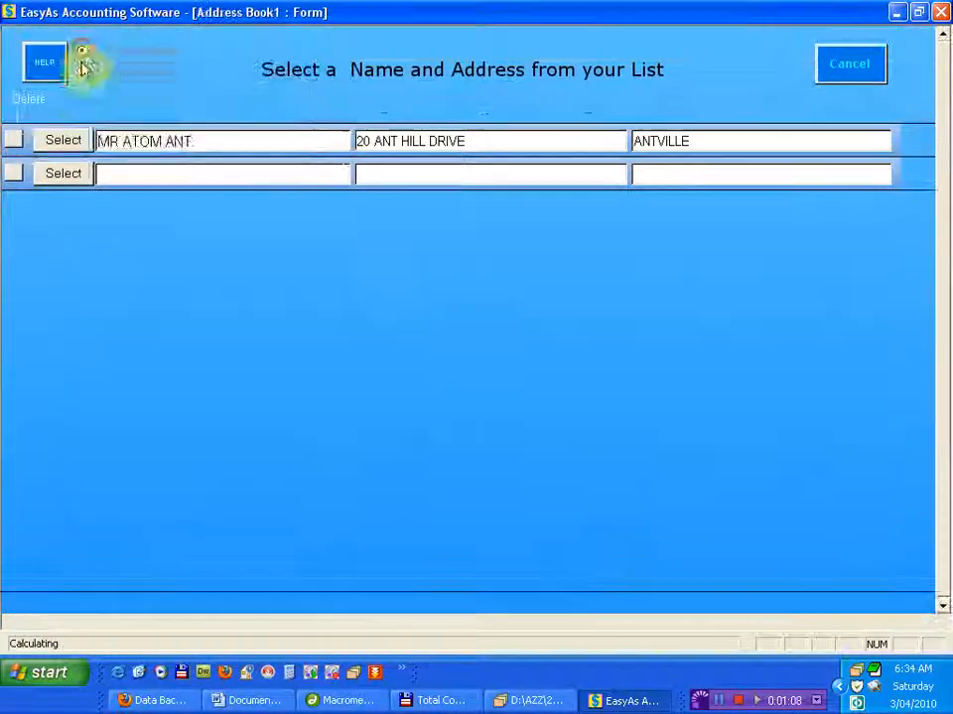
- Return the address list to its three-column view and add two sample entries: FGHFG, FGH, DFH and 5, 55, 45U
{"action": "left_click", "coordinate": [85, 54]}
{"action": "left_click", "coordinate": [83, 52]}
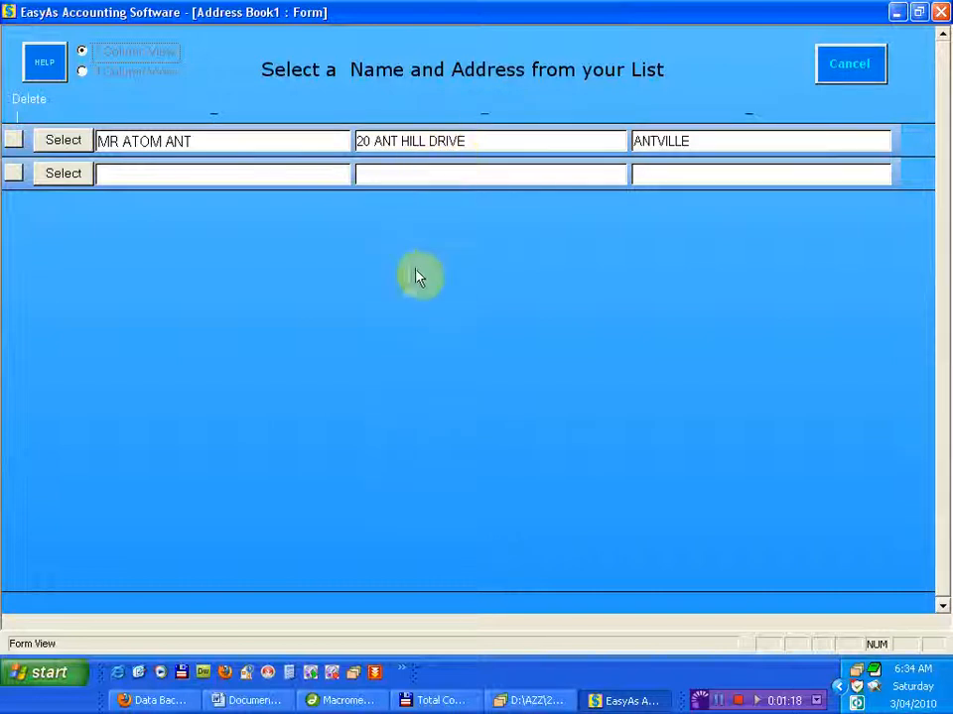
{"action": "left_click", "coordinate": [276, 174]}
{"action": "type", "text": "fghfg"}
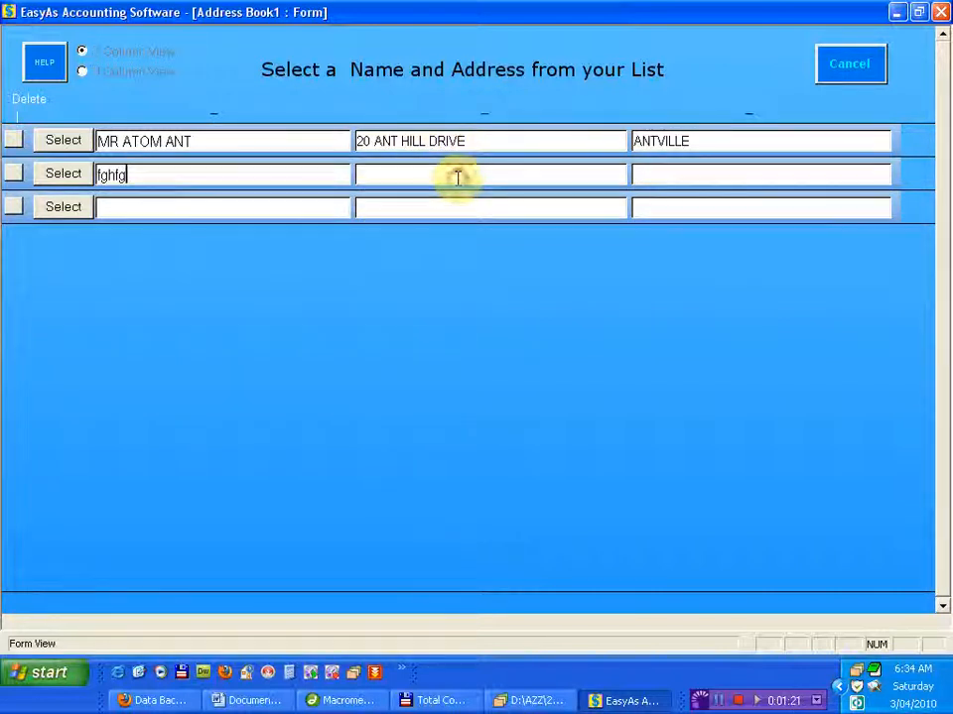
{"action": "left_click", "coordinate": [458, 179]}
{"action": "type", "text": "fgh"}
{"action": "left_click", "coordinate": [661, 179]}
{"action": "type", "text": "dfh"}
{"action": "left_click", "coordinate": [651, 206]}
{"action": "type", "text": "45u"}
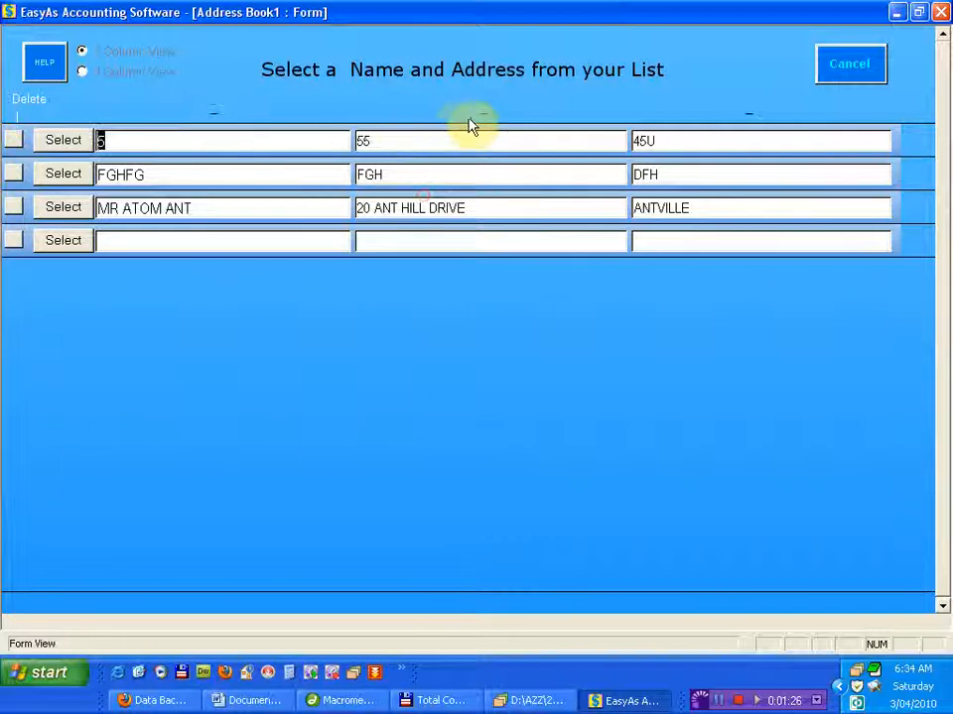
- Sort the address list by its second column and by its third, and return to the tax invoice without selecting an entry
{"action": "left_click", "coordinate": [484, 114]}
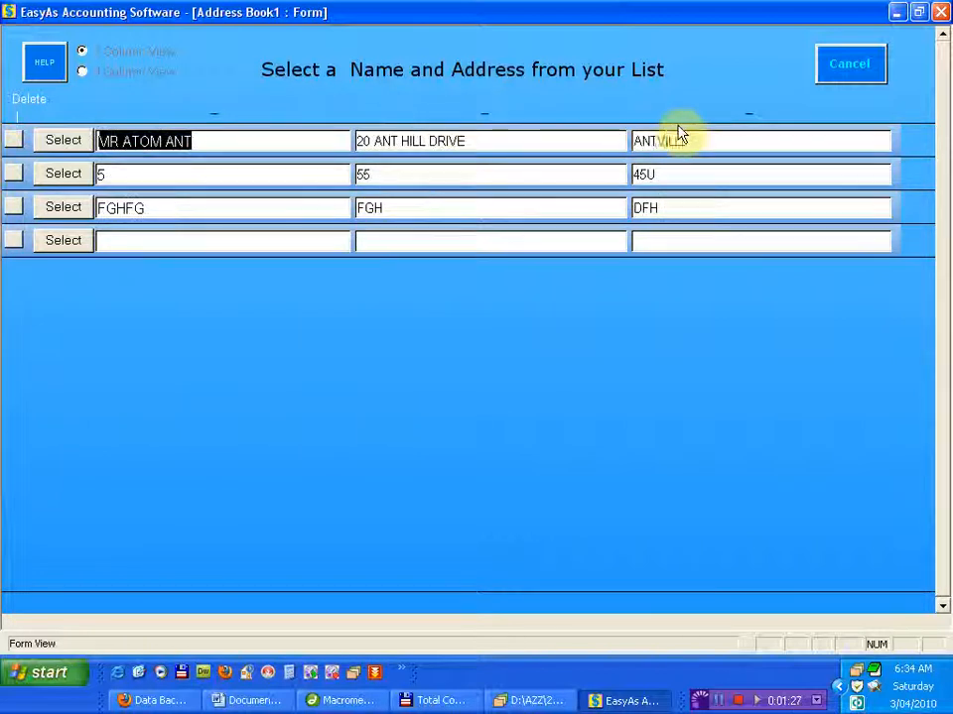
{"action": "left_click", "coordinate": [749, 121]}
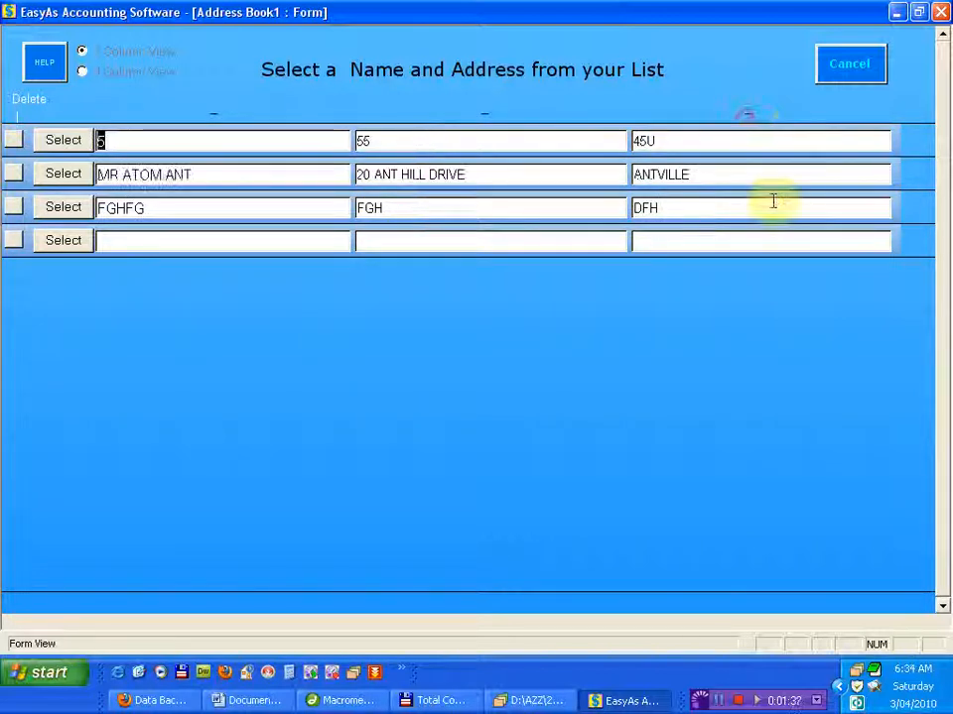
{"action": "left_click", "coordinate": [847, 63]}
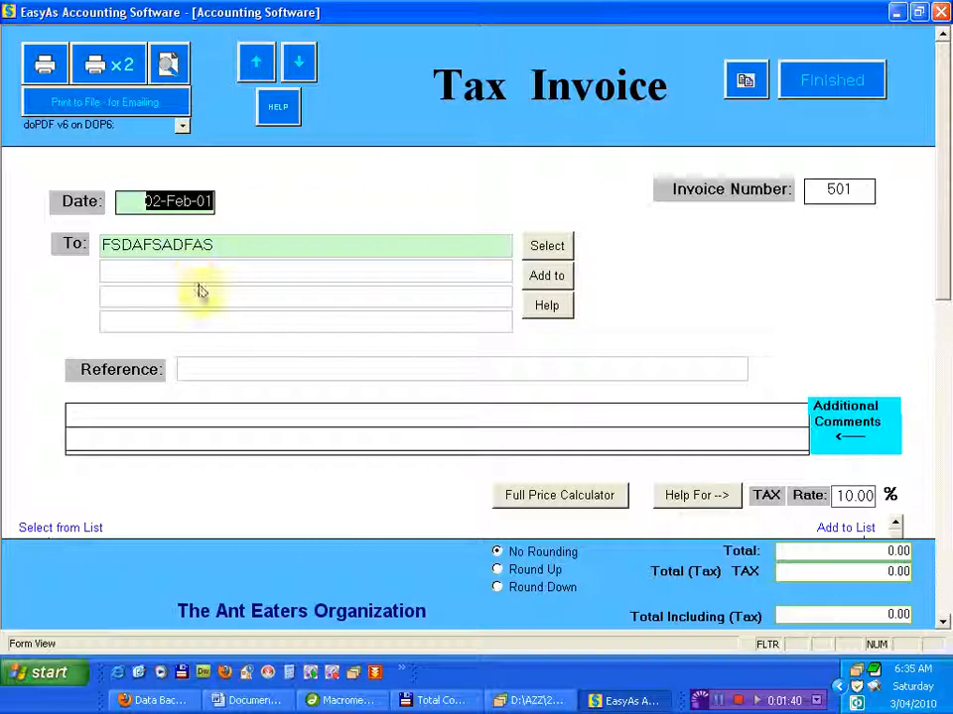